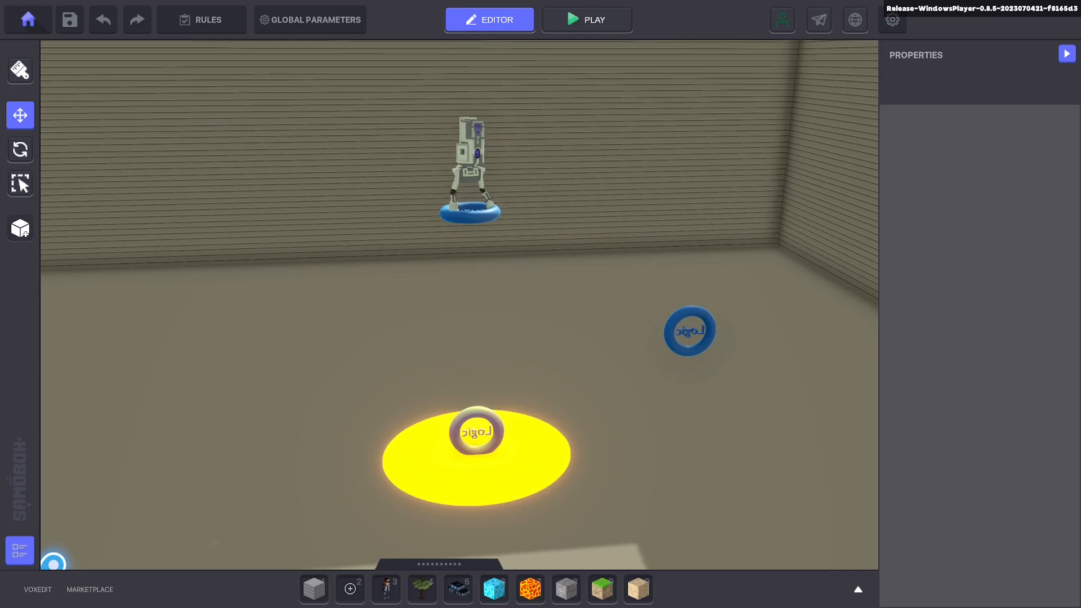
- Examine the Speaker component of the logic asset in the yellow circle and the Timed Events settings of the neighbouring logic asset
left_click(476, 432)
scroll(977, 338, "down", 2)
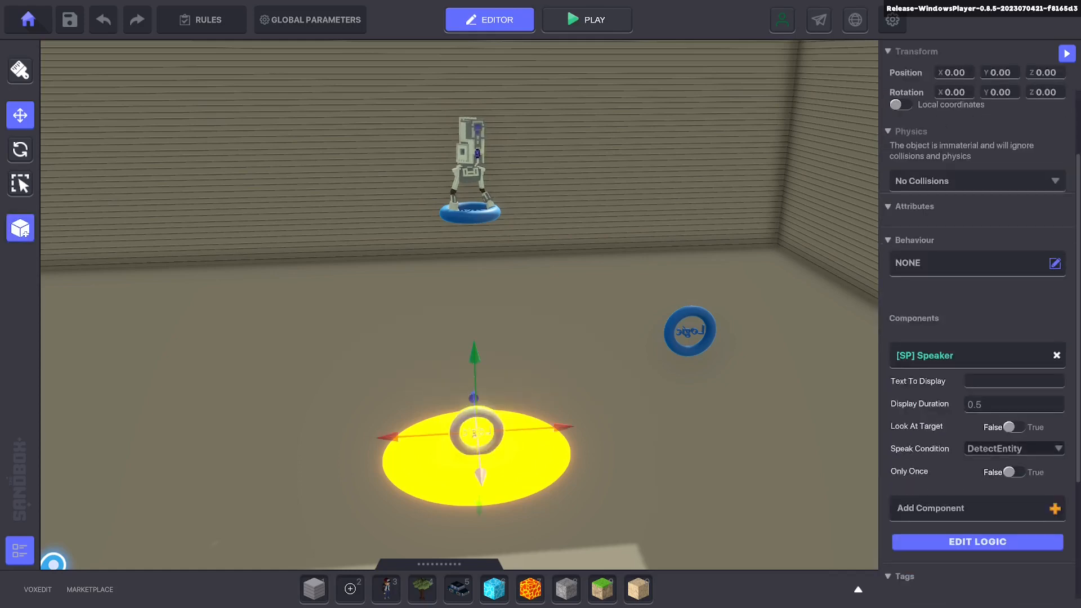
left_click(945, 542)
scroll(931, 450, "down", 1)
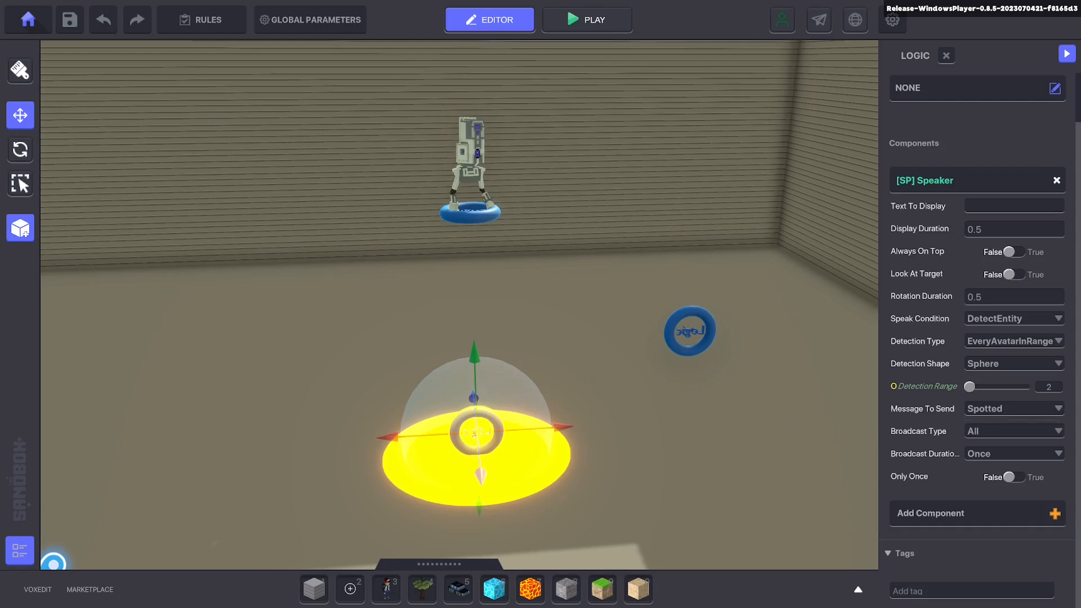
left_click(689, 331)
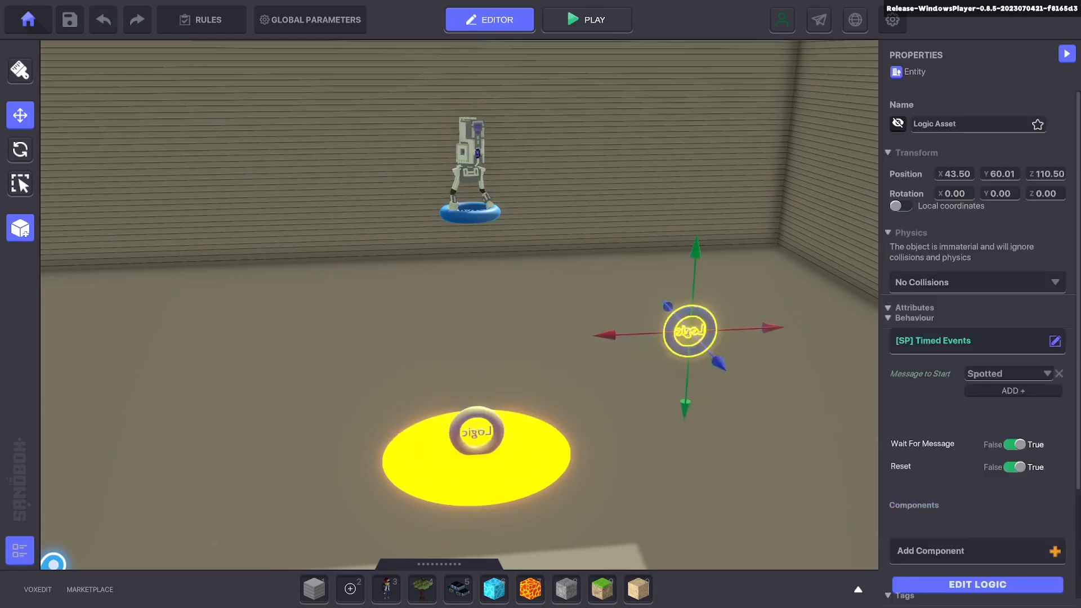
scroll(976, 337, "down", 3)
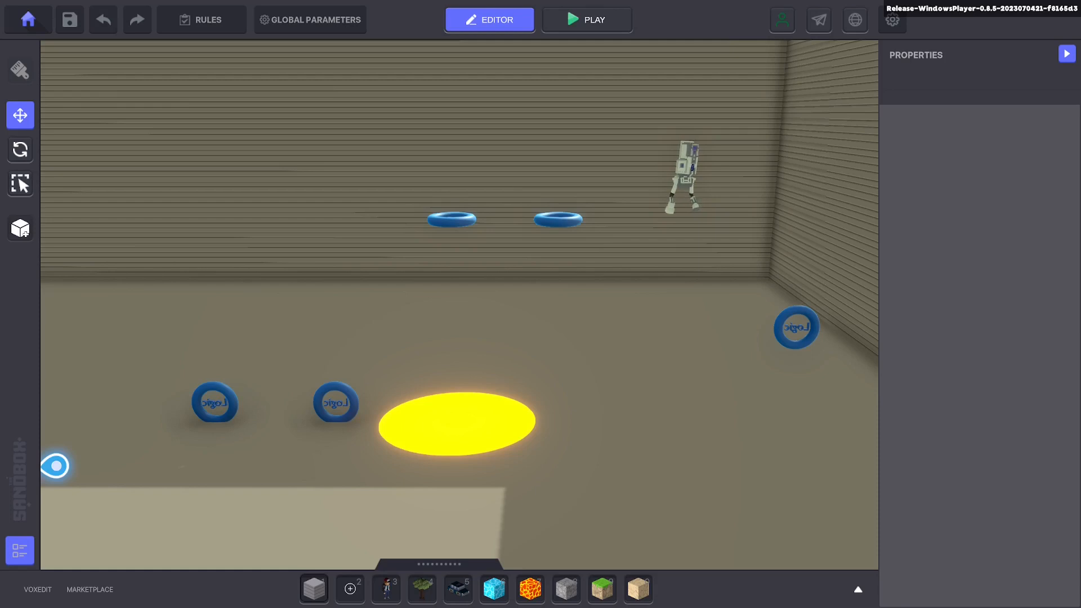
- Review the LightCathSpotter's Speaker component and the LightCathHolder's Citizen behaviour, nudging both assets slightly along the X axis
left_click(215, 403)
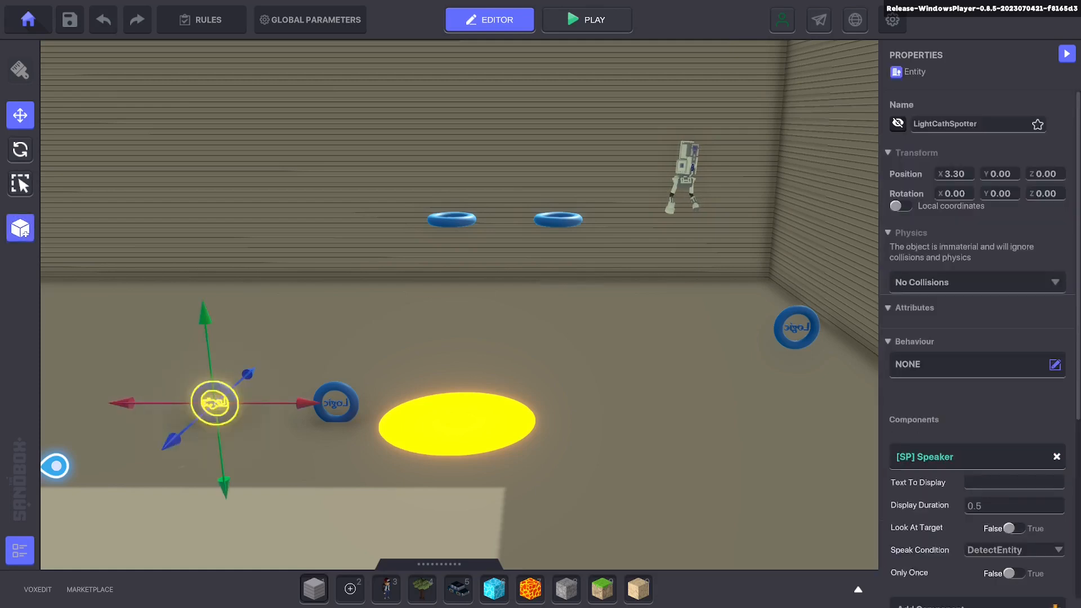
left_click_drag(306, 403, 316, 403)
scroll(977, 499, "down", 3)
left_click(977, 490)
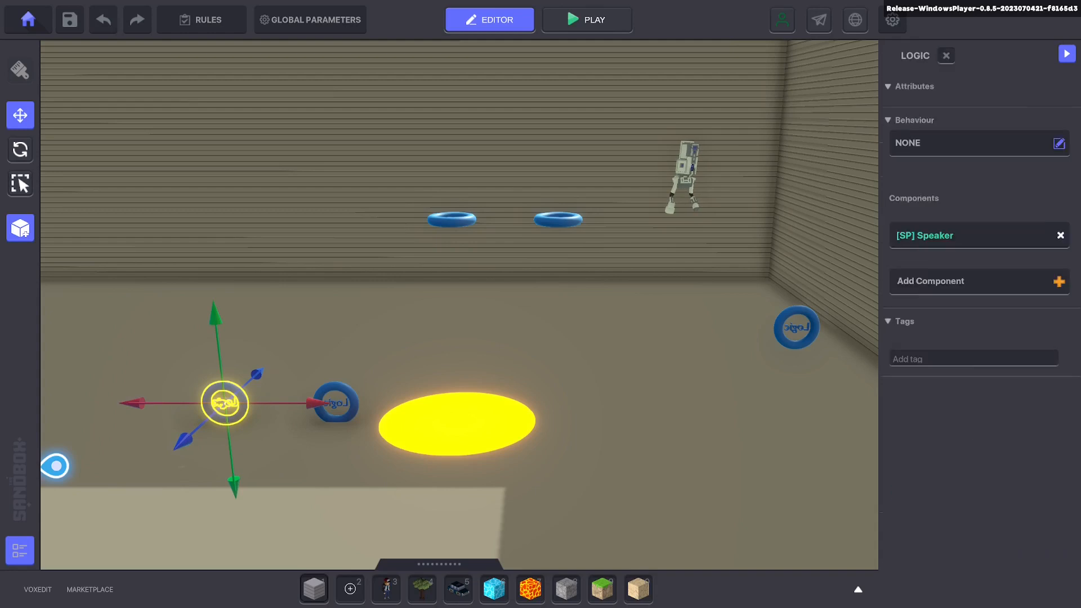
left_click(336, 403)
scroll(977, 338, "down", 2)
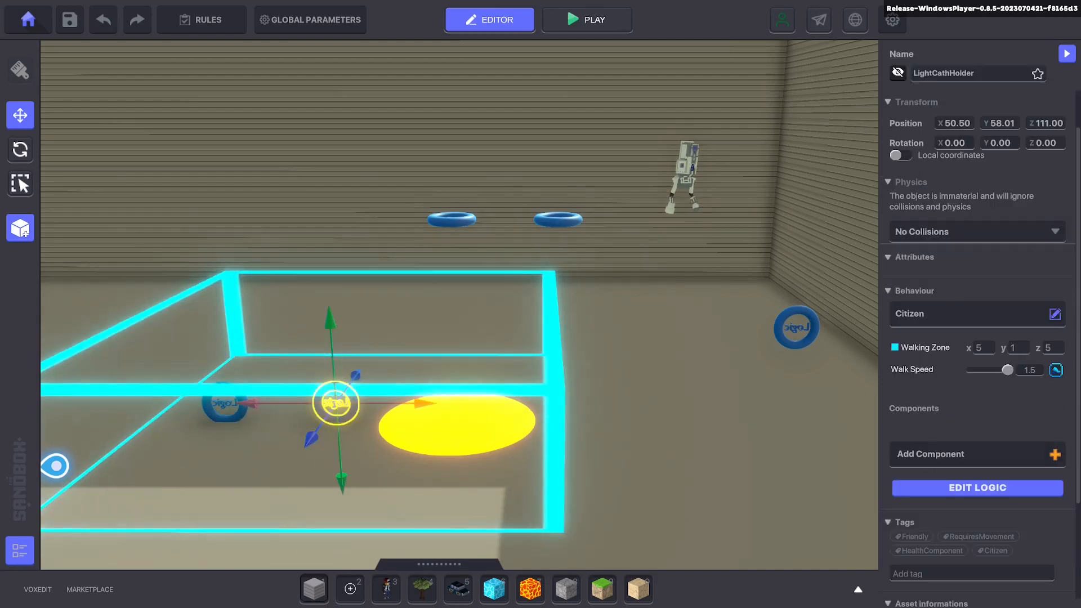
mouse_move(424, 403)
left_mouse_down()
mouse_move(397, 403)
mouse_move(411, 403)
left_mouse_up()
- Inspect the light settings of the unspotted and spotted light sources, and the LightCathVisual entity's attributes, behaviour and components
left_click(438, 219)
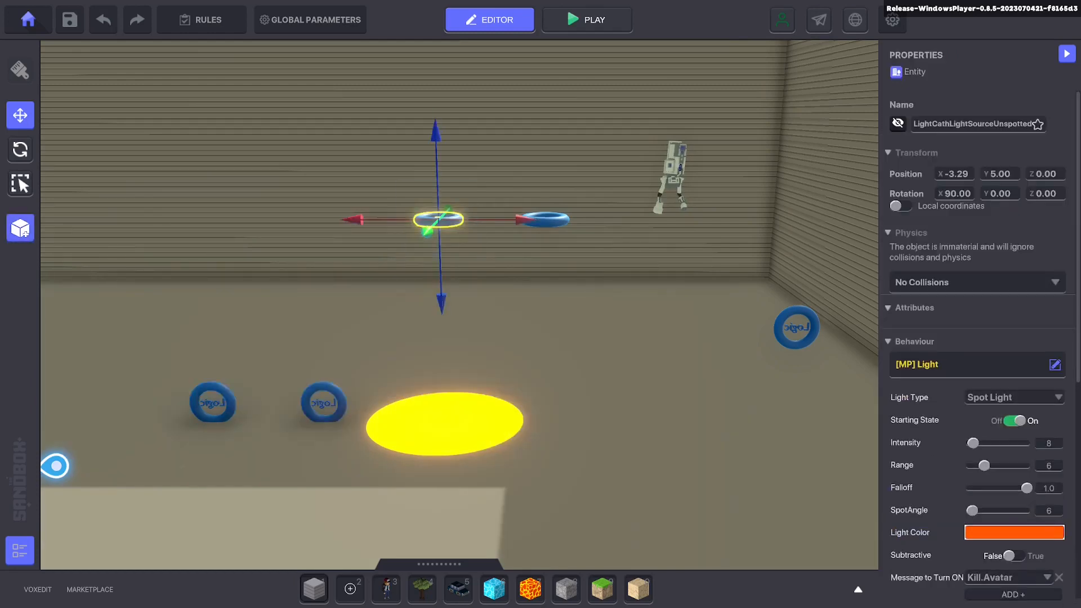
scroll(977, 337, "down", 2)
left_click(545, 219)
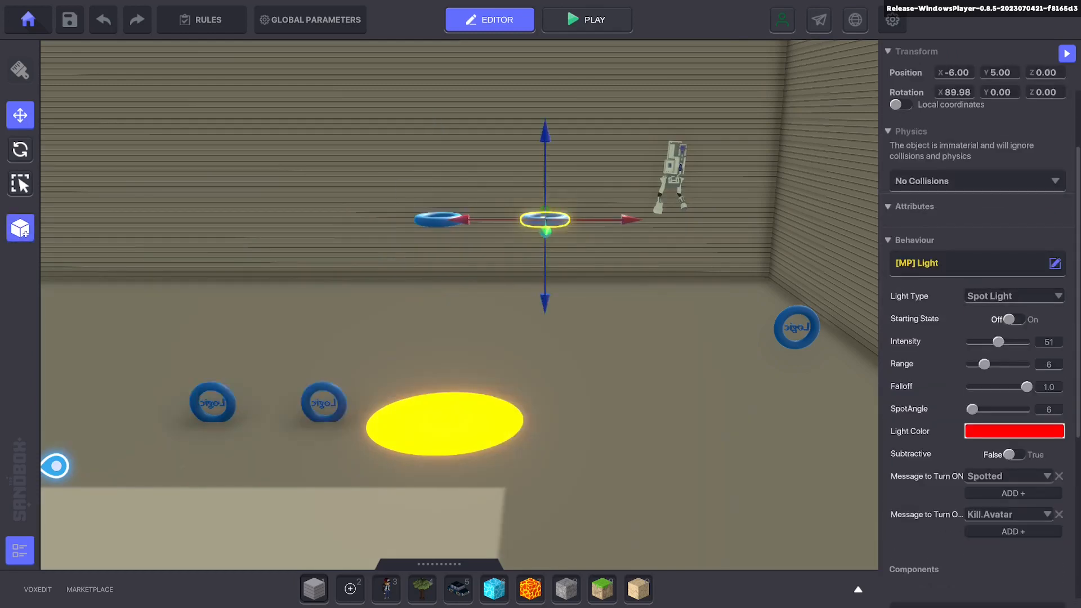
left_click(1014, 320)
left_click(1014, 319)
left_click(674, 169)
scroll(977, 324, "up", 3)
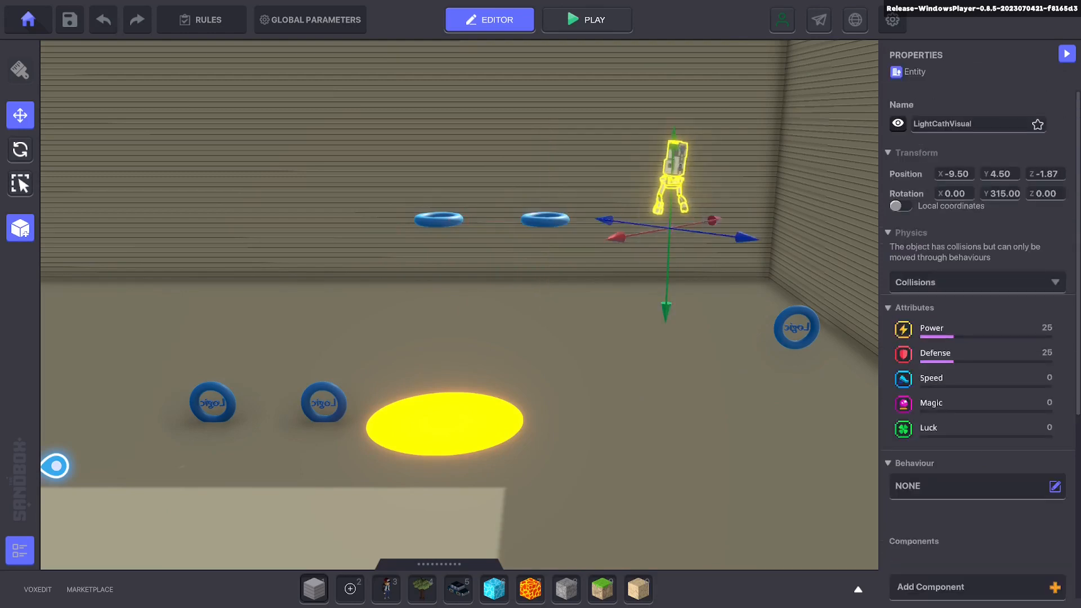
scroll(977, 323, "down", 3)
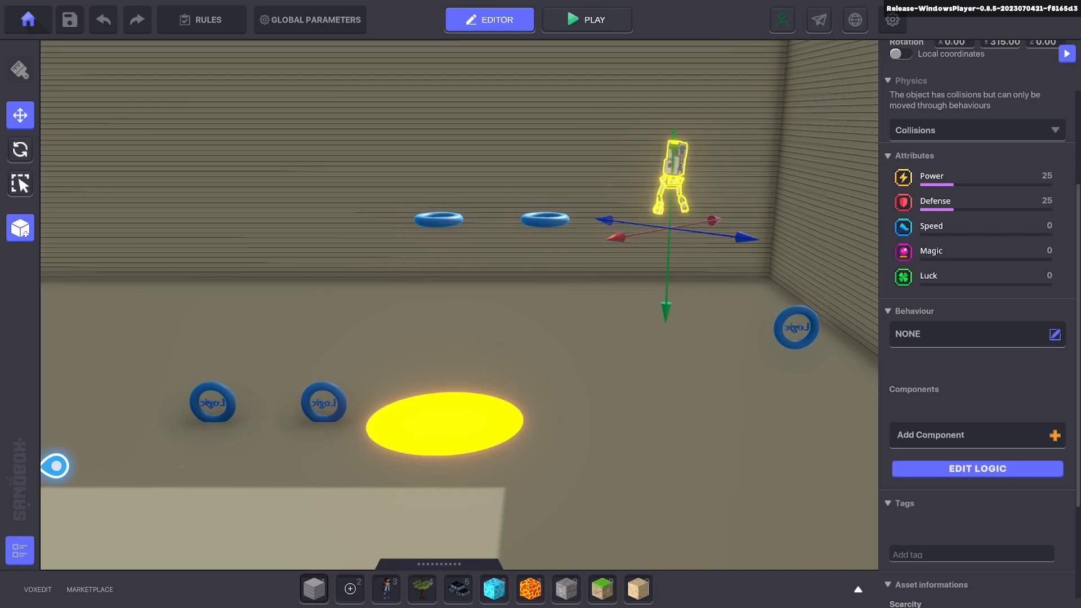
- Review the Timed Events logic asset's start message, event time, message and sub-event settings
left_click(795, 327)
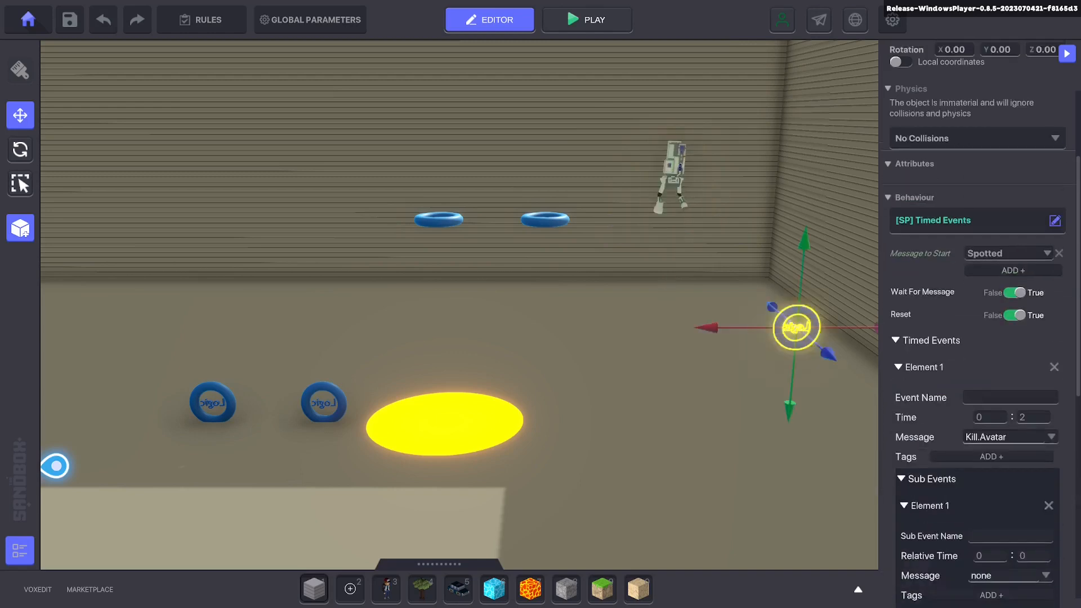
scroll(977, 324, "down", 3)
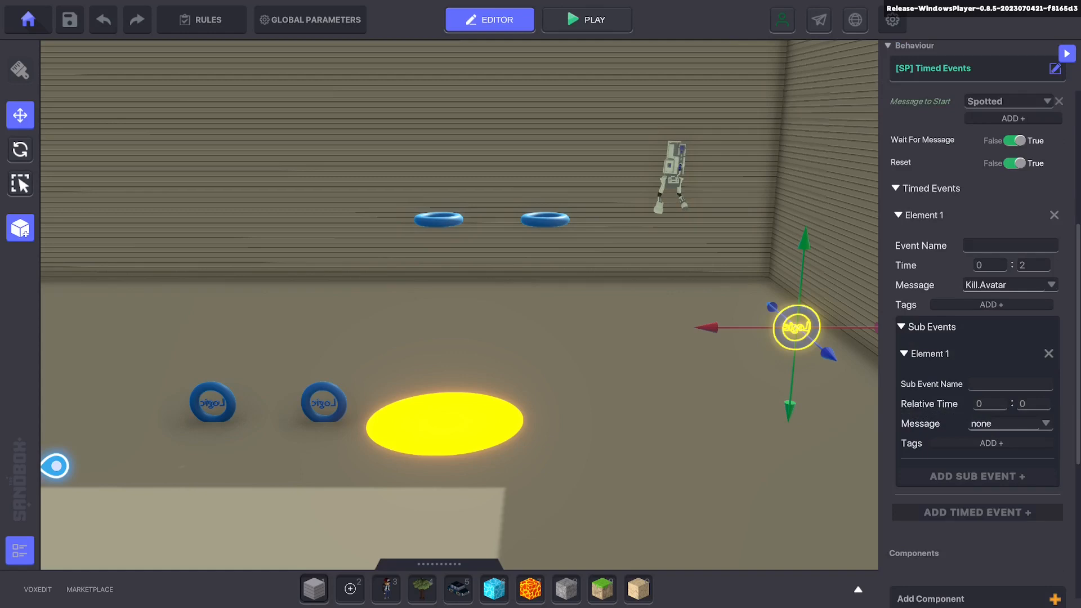
scroll(977, 323, "up", 3)
scroll(976, 323, "down", 1)
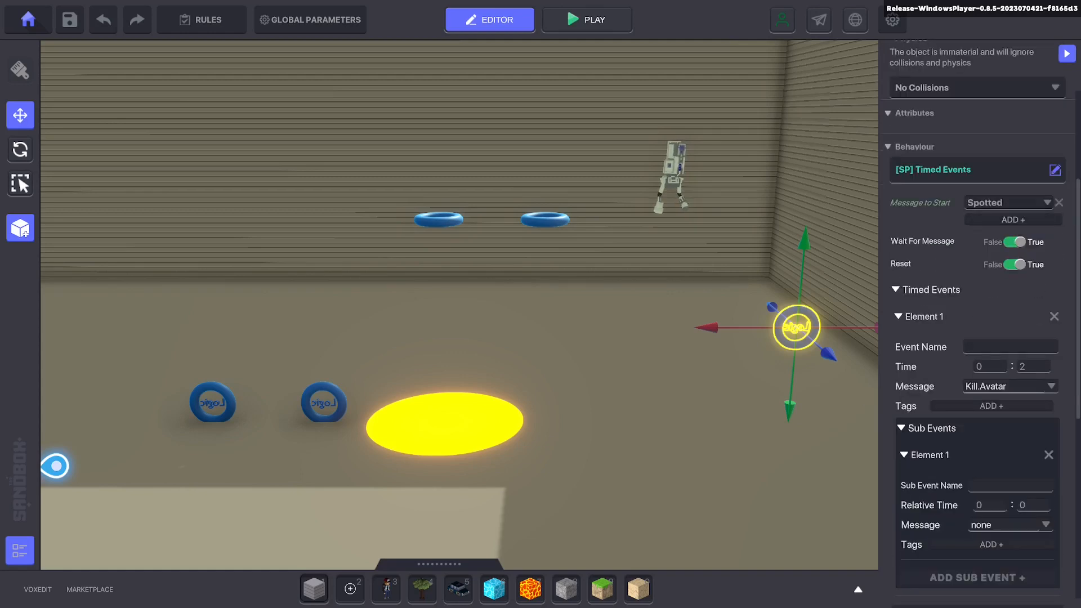
scroll(976, 324, "down", 1)
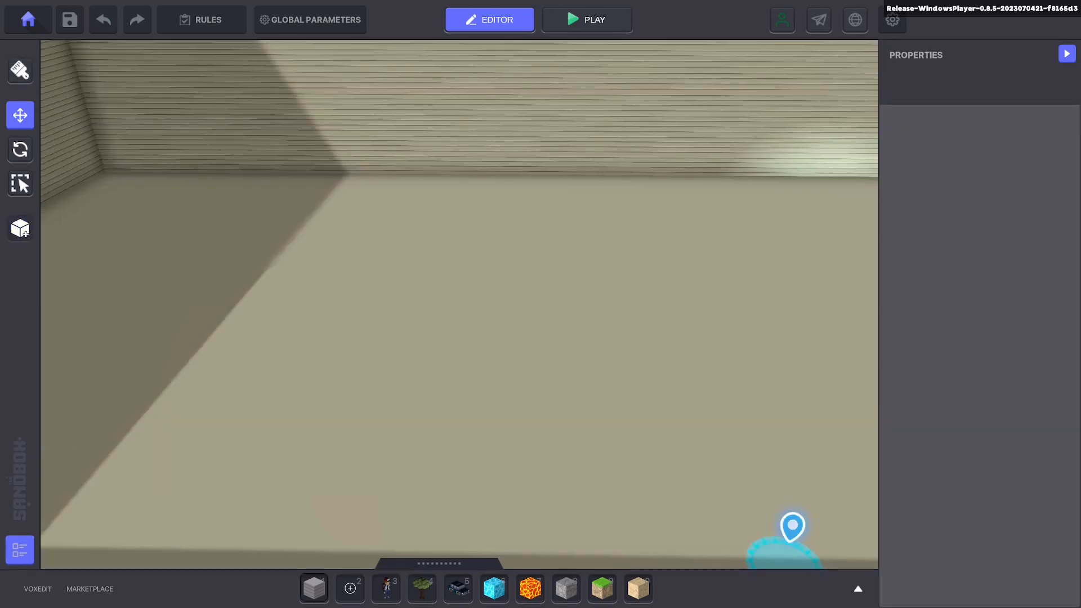
- Place an Ancient Artifact entity on the open floor near the shadow edge
right_click_drag(270, 450, 271, 481)
key("Tab")
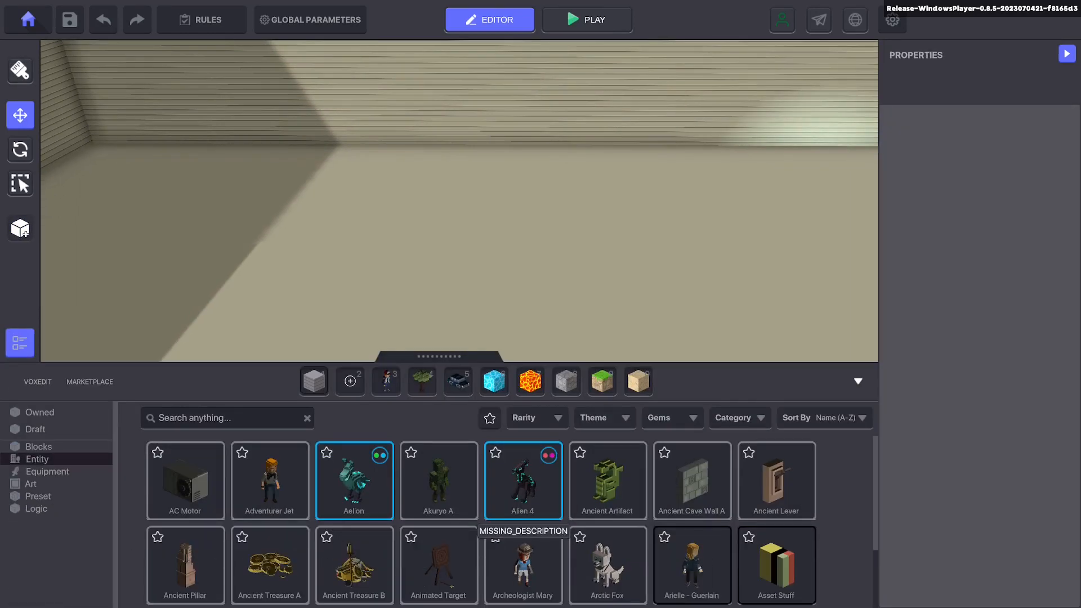
left_click(607, 481)
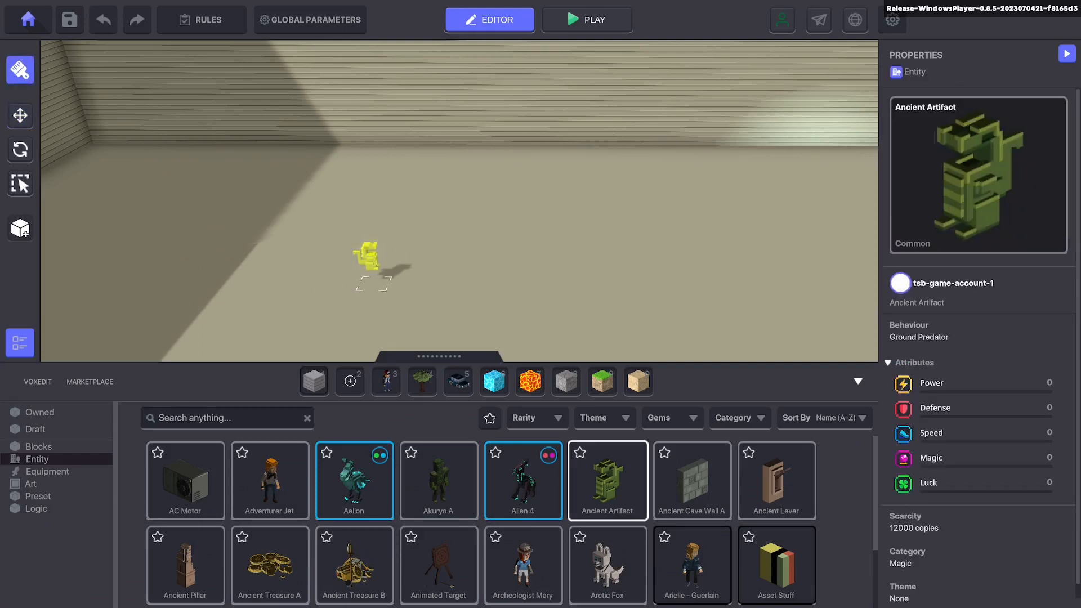
left_click(352, 248)
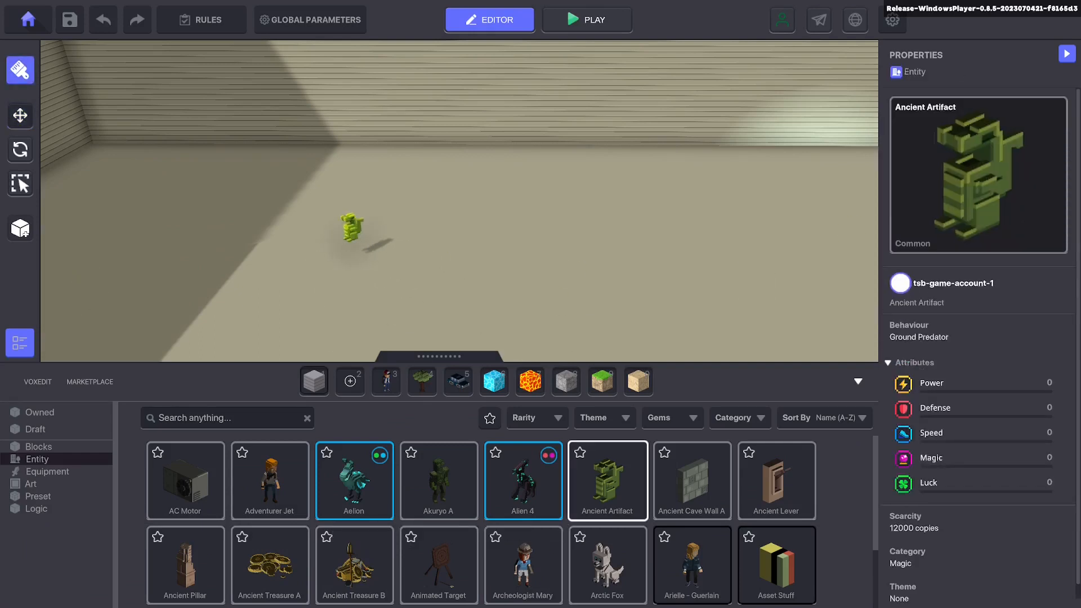
key("Escape")
- Place a base Logic Asset on the floor beside the Ancient Artifact and rename it Spotter Holder
left_click(37, 458)
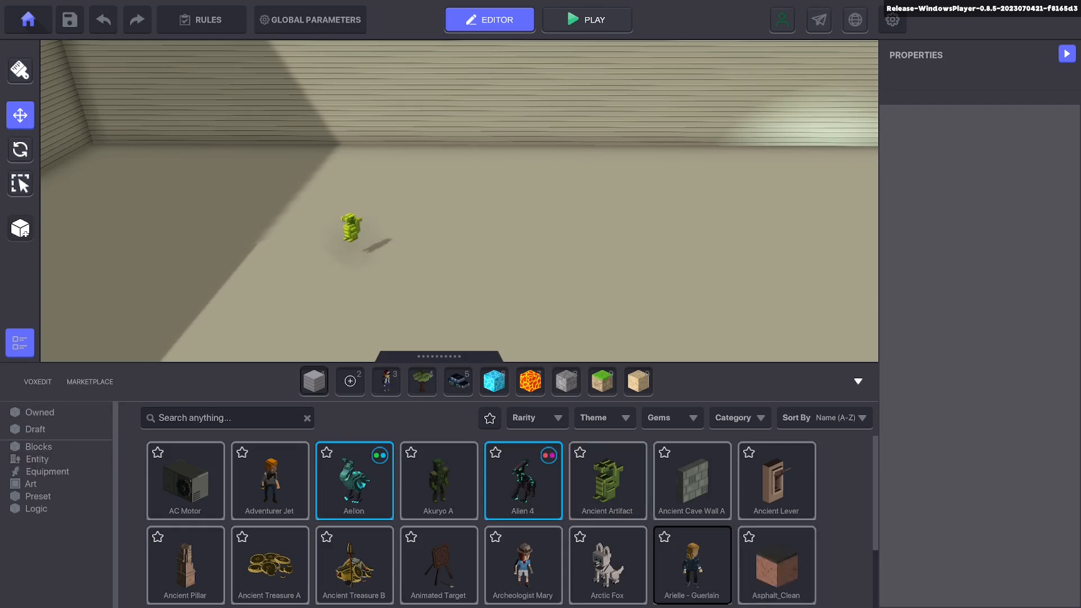
left_click(36, 508)
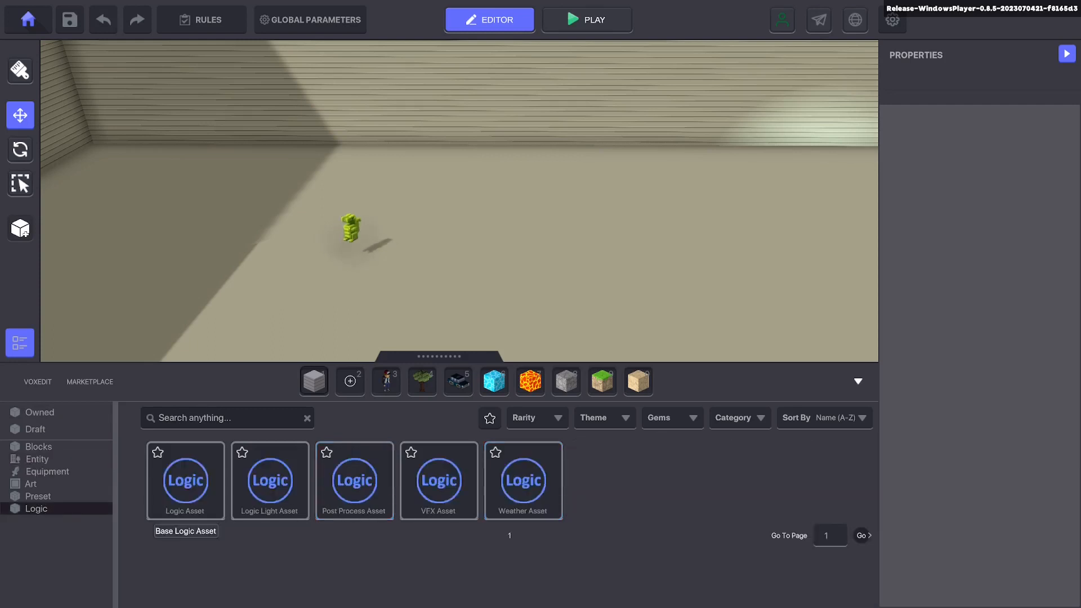
left_click(185, 481)
key("Escape")
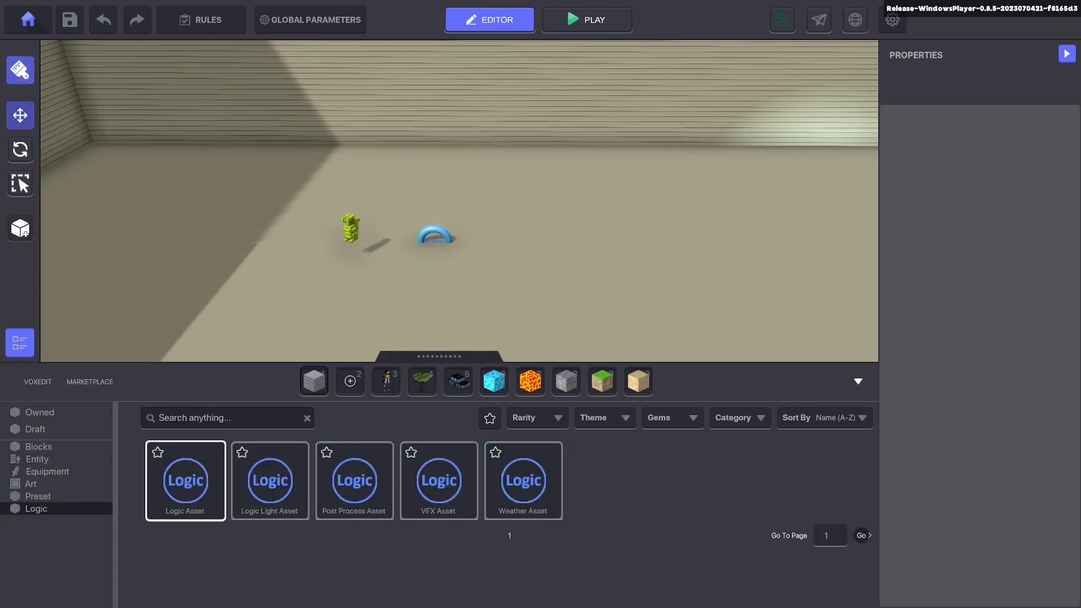
key("Escape")
left_click(434, 239)
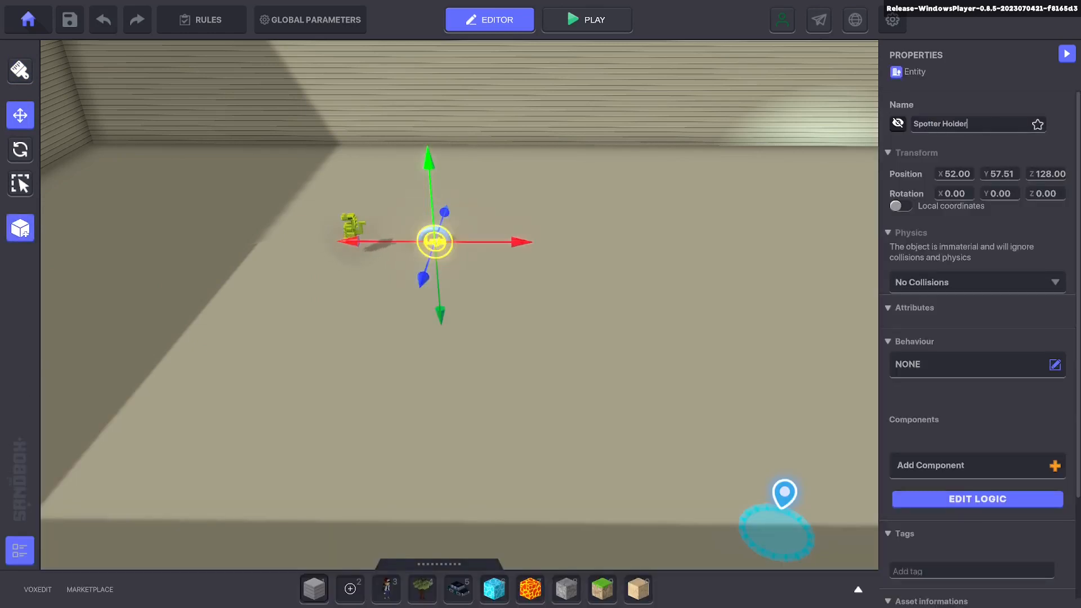
- Give the Spotter Holder the Citizen behaviour, remove its Health component, and move it to Z 126.40
left_click(1054, 364)
scroll(619, 394, "down", 2)
scroll(619, 394, "up", 1)
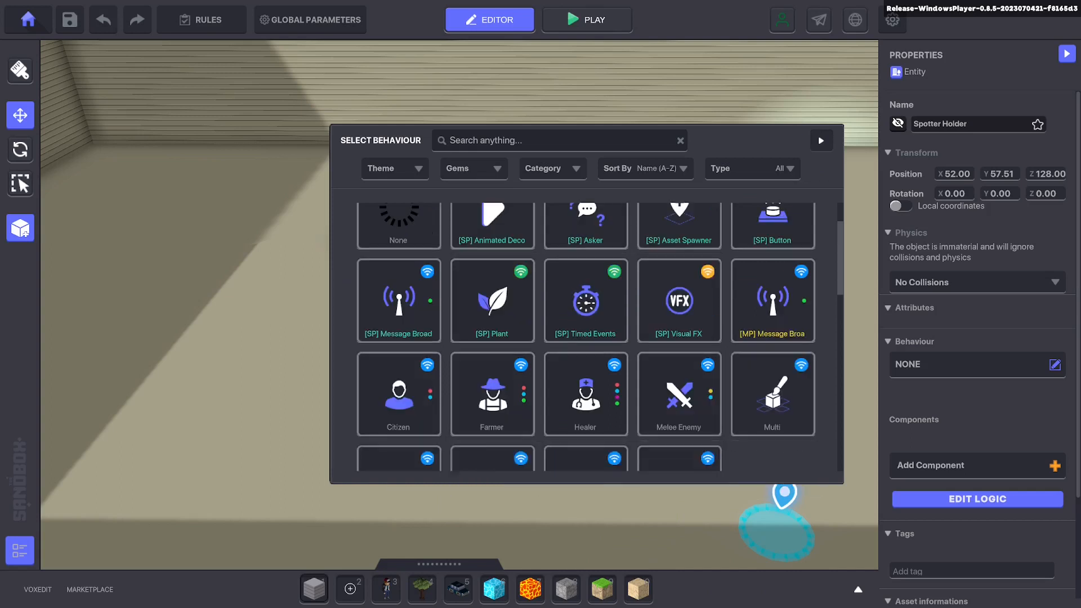
left_click(398, 397)
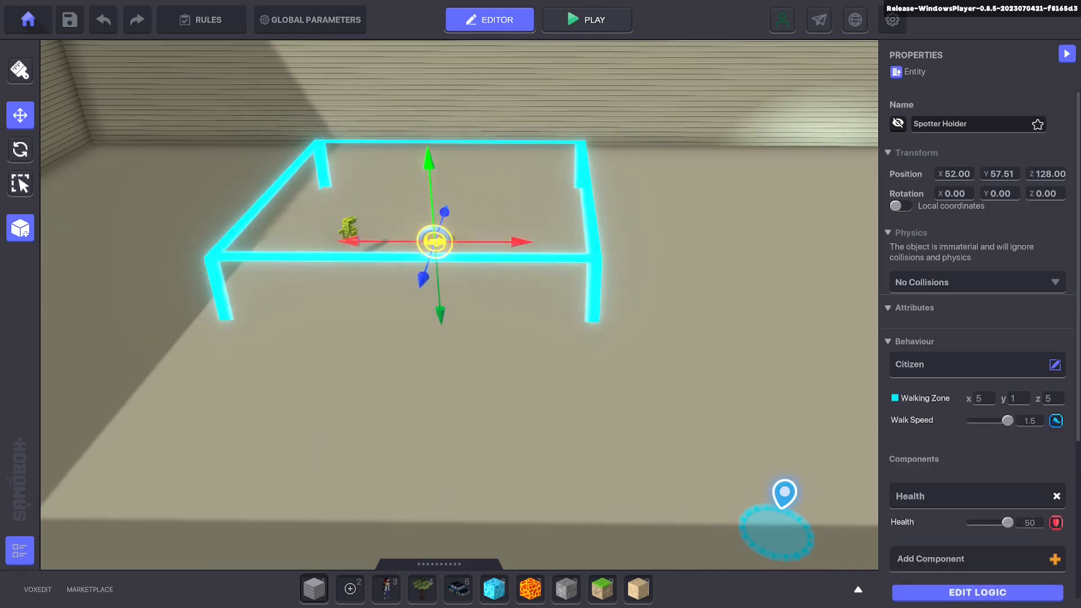
left_click(1055, 496)
left_click_drag(422, 278, 415, 301)
- Rename the Ancient Artifact entity as Spotter renderer
left_click(350, 229)
left_click(941, 124)
type("Spotter renderer")
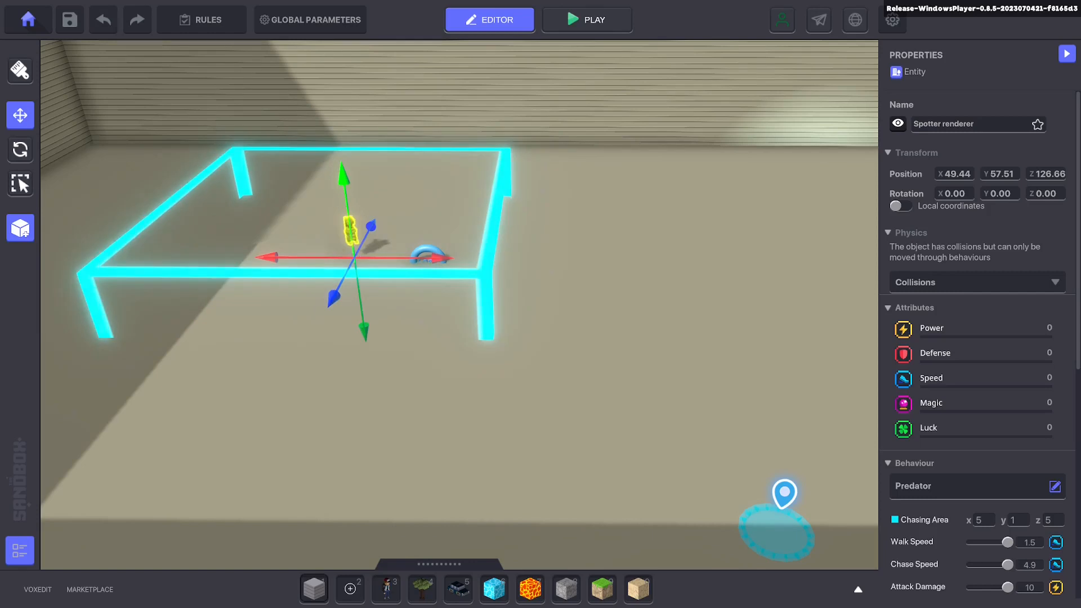
- Filter the hierarchy by "spotter" and raise the Spotter renderer to Y 61.01
left_click(428, 255)
left_click(20, 550)
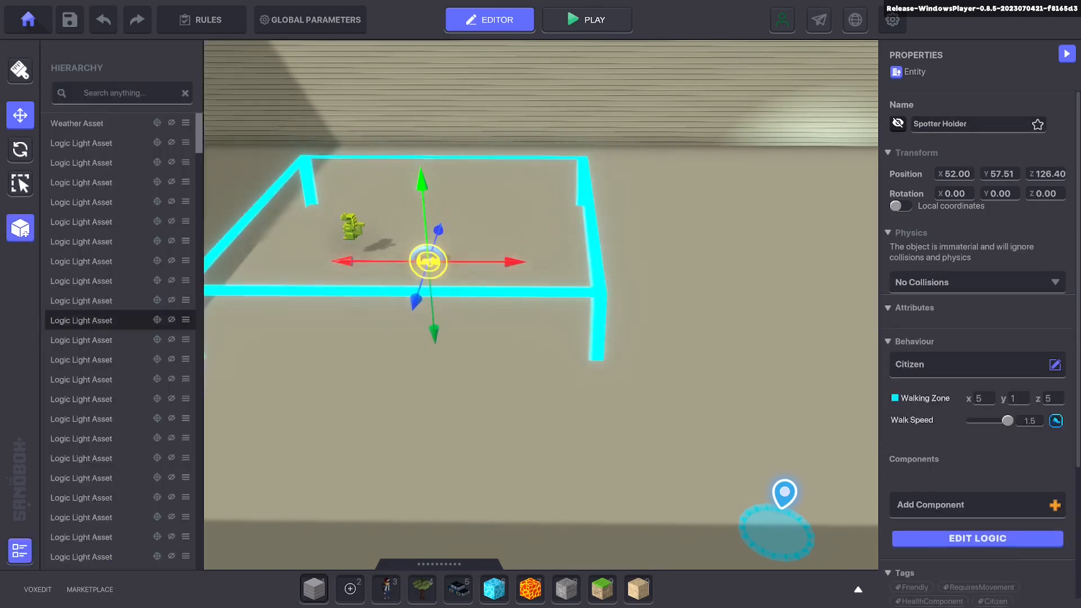
type("spotter")
left_click(79, 182)
left_click_drag(344, 177, 328, 70)
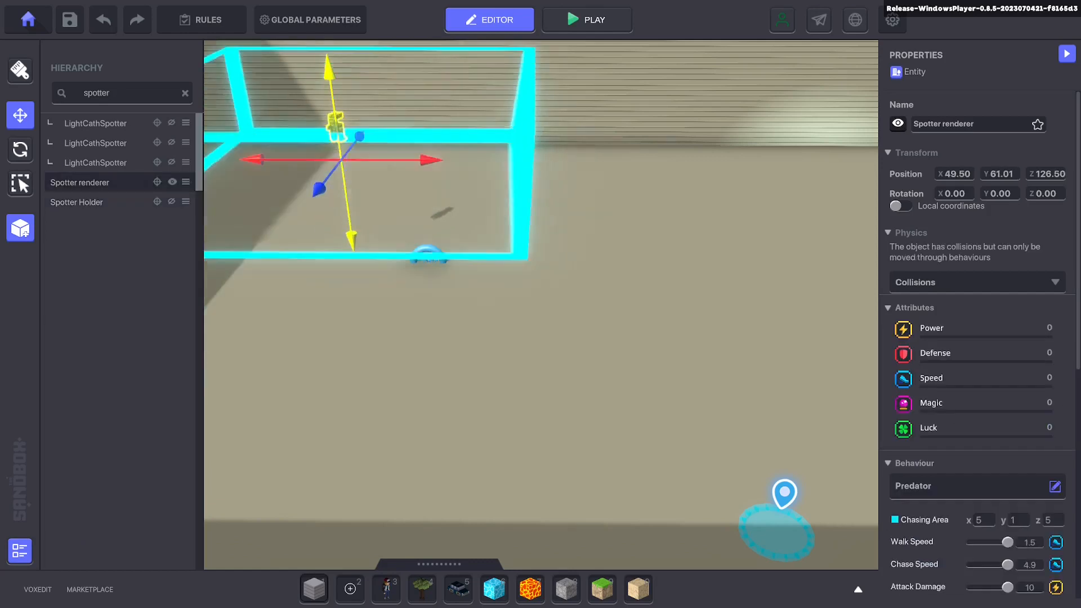
- Align the Spotter renderer above the Spotter Holder at X 52.00 and raise it to Y 62.01
left_click_drag(431, 160, 513, 161)
right_click_drag(513, 161, 416, 239)
key("w")
key("a")
mouse_move(526, 234)
left_mouse_down()
mouse_move(473, 239)
mouse_move(526, 234)
left_mouse_up()
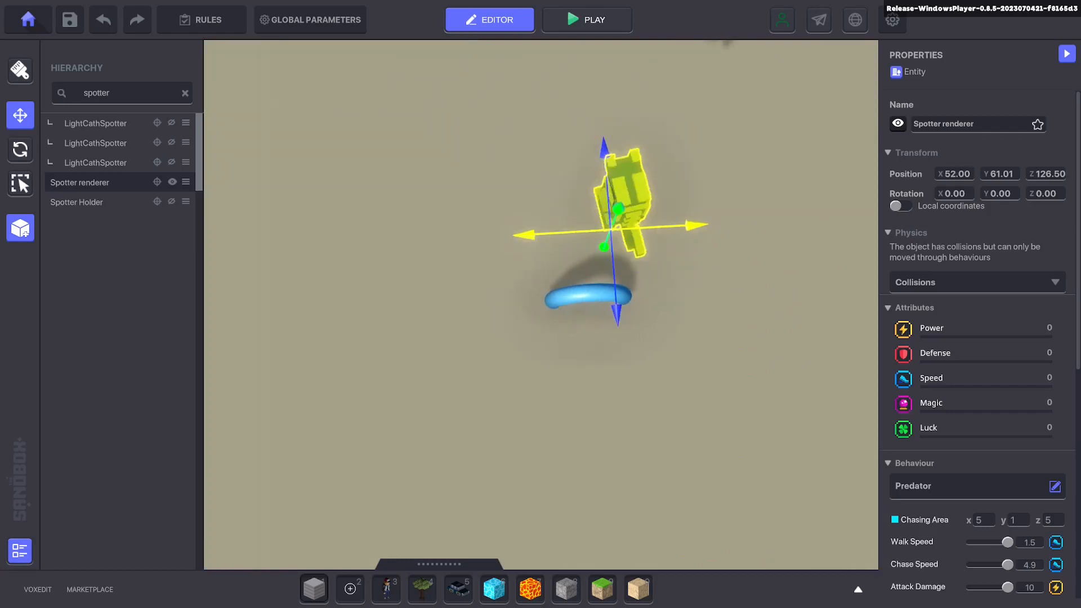
left_click_drag(604, 246, 616, 220)
key("d")
right_click_drag(616, 221, 411, 203)
key("s")
- Make the Spotter renderer a child of the Spotter Holder in the hierarchy
left_click(76, 202)
left_click_drag(80, 183, 76, 202)
right_click_drag(574, 264, 535, 276)
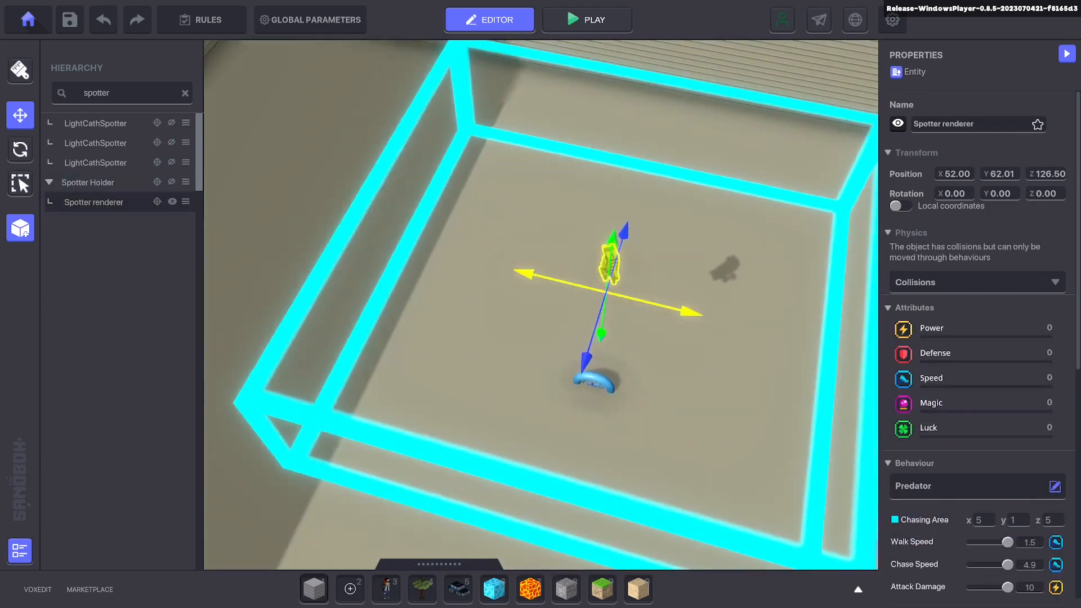
- Playtest the experience by walking toward the floating spotter to watch its patrol, and return to the editor
left_click(594, 382)
key("Escape")
left_click(586, 20)
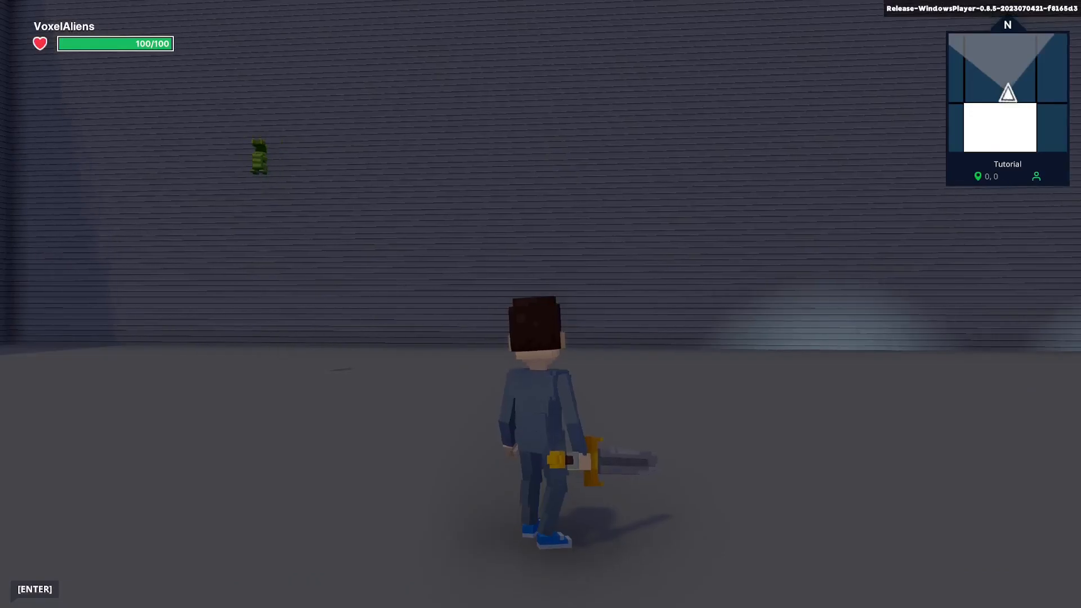
key("w")
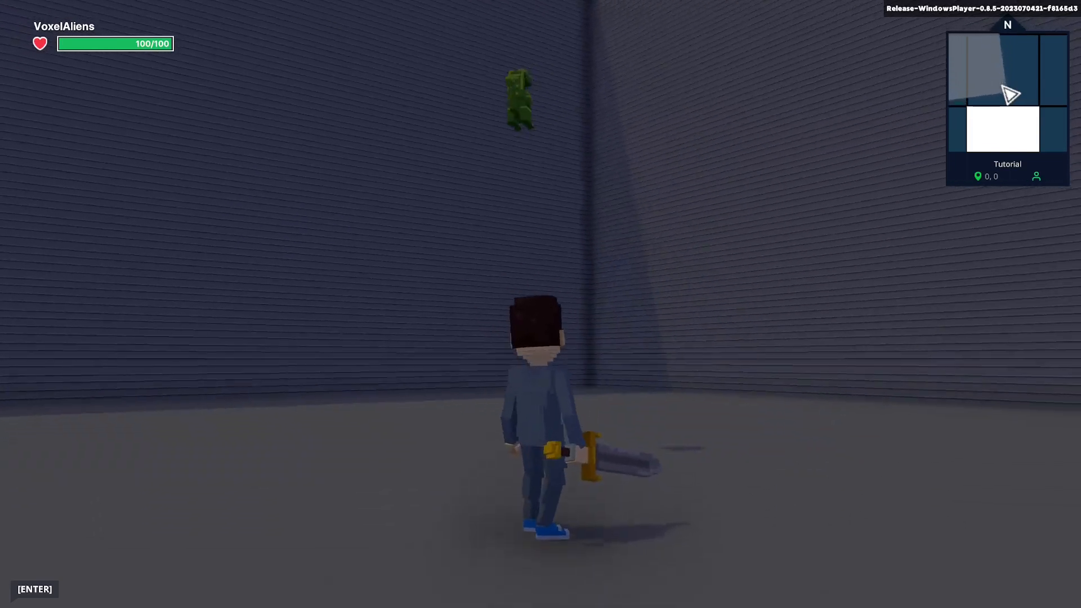
key("Escape")
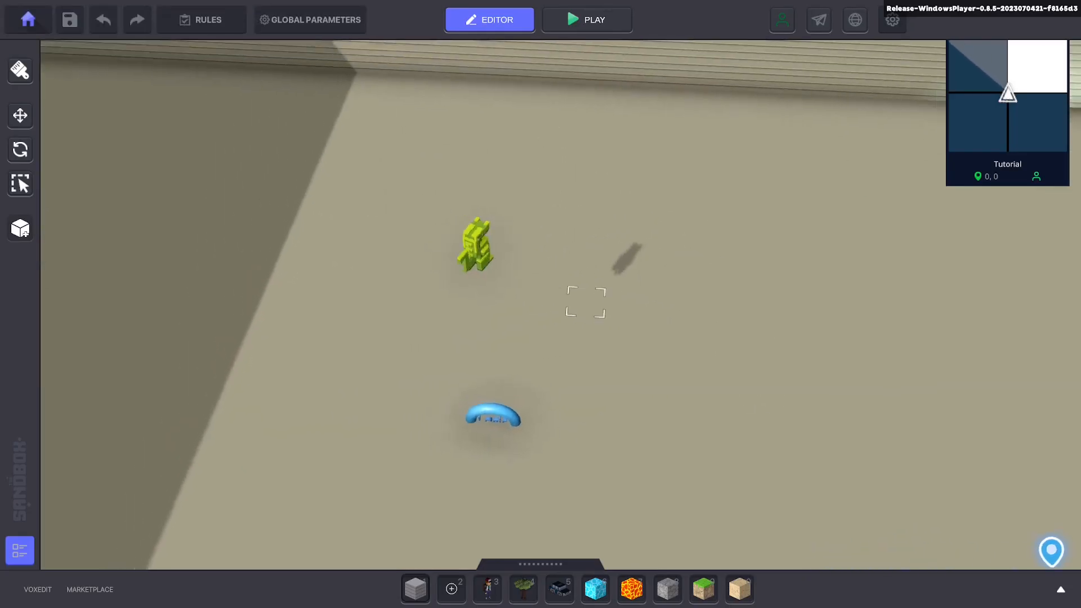
- Place a Logic Asset beside the Spotter Holder at X 55.00, Z 127.00 and name it Spotter Red
left_click(430, 389)
key("a")
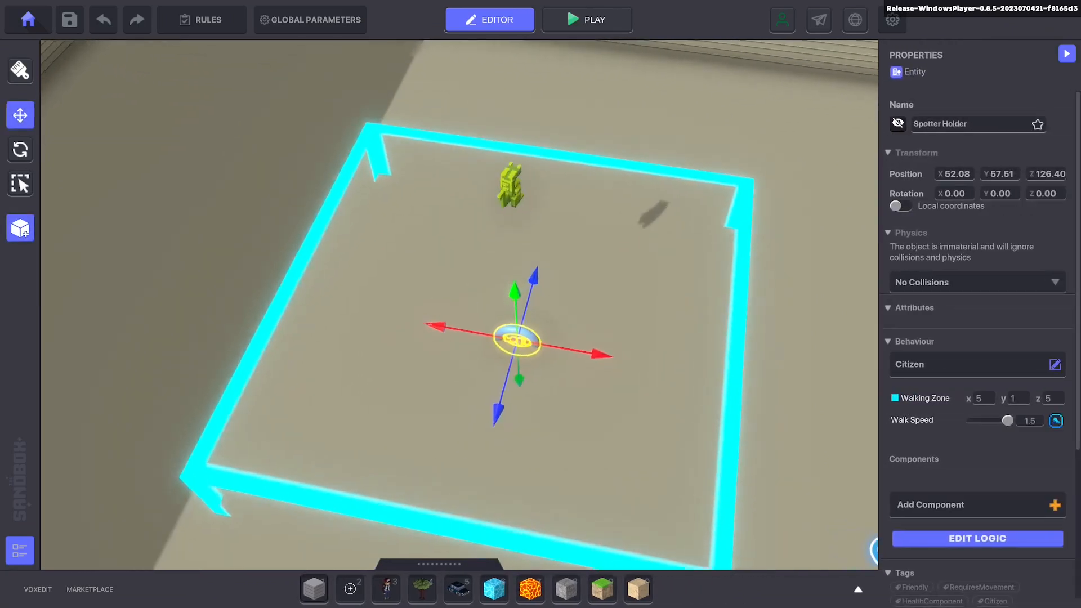
key("Tab")
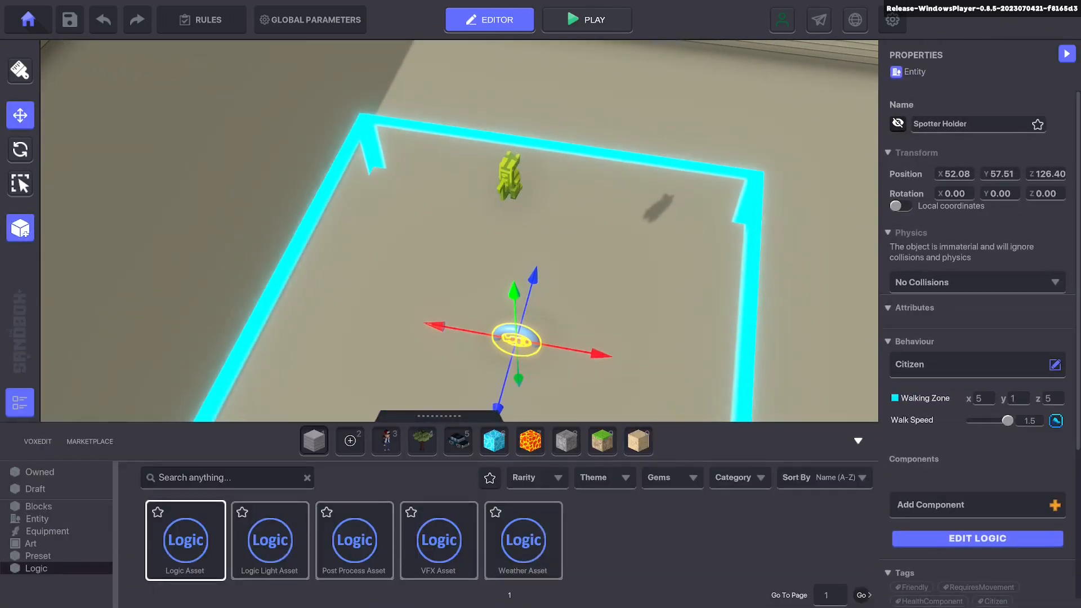
left_click(186, 540)
left_click(636, 337)
left_click(20, 116)
left_click(635, 337)
left_click(971, 124)
type("Spot")
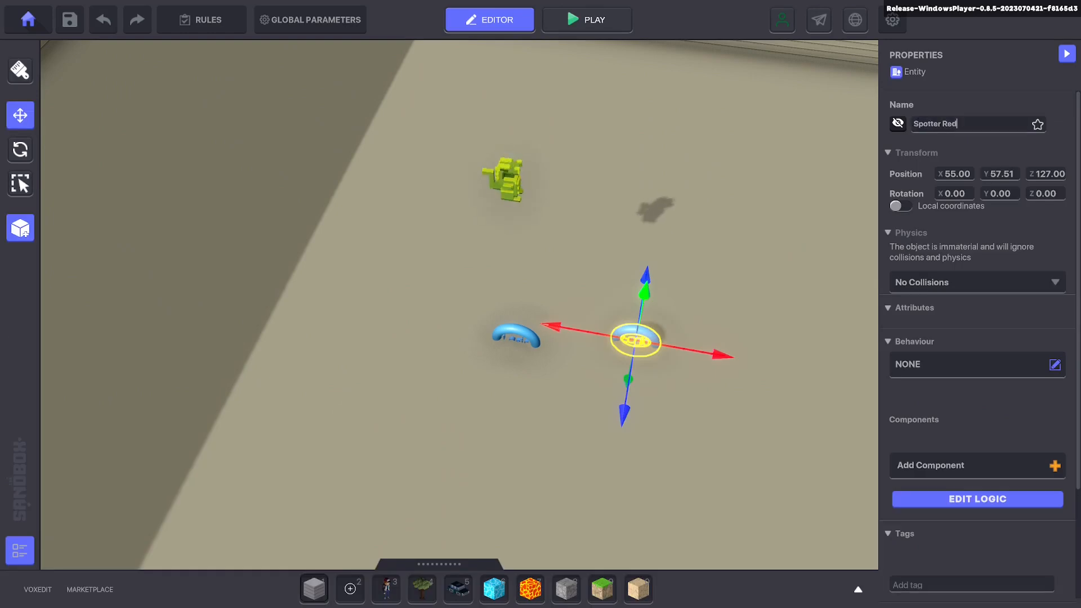
- Assign the [MP] Light behaviour to the Spotter Red logic asset
left_click(1054, 364)
scroll(585, 338, "down", 3)
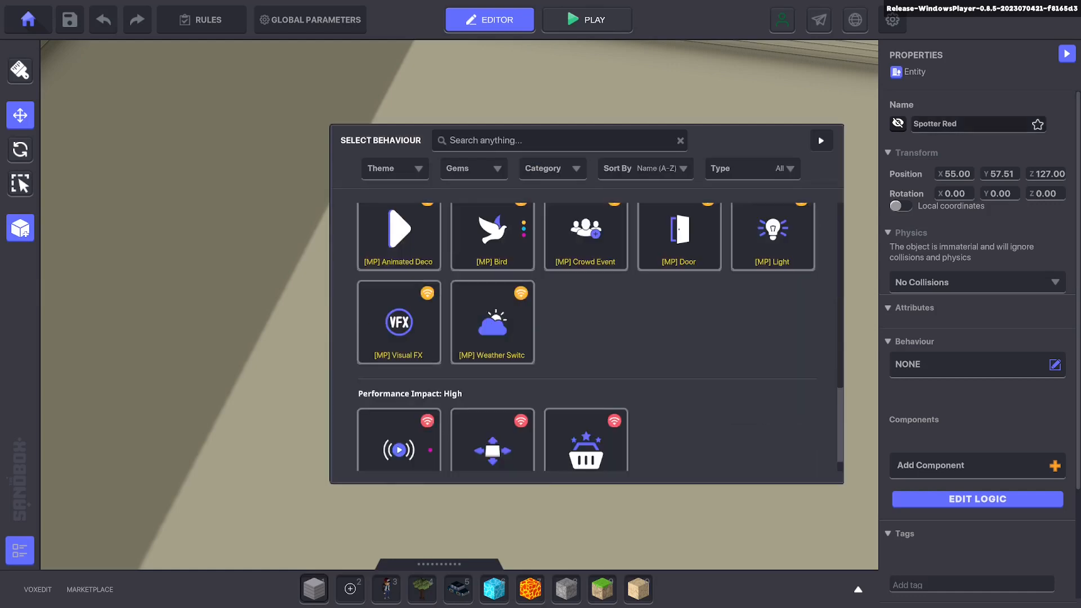
left_click(772, 236)
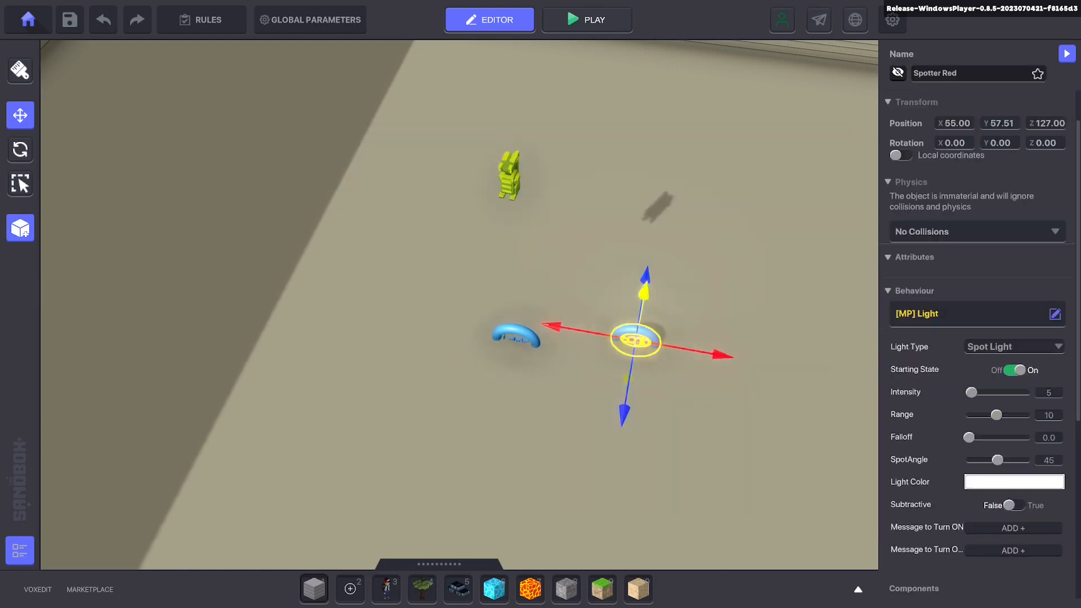
- Raise the Spotter Red light to Y 63.51 and rotate it 90 degrees about X to shine downward
left_click_drag(646, 275, 682, 94)
right_click_drag(458, 304, 535, 253)
key("r")
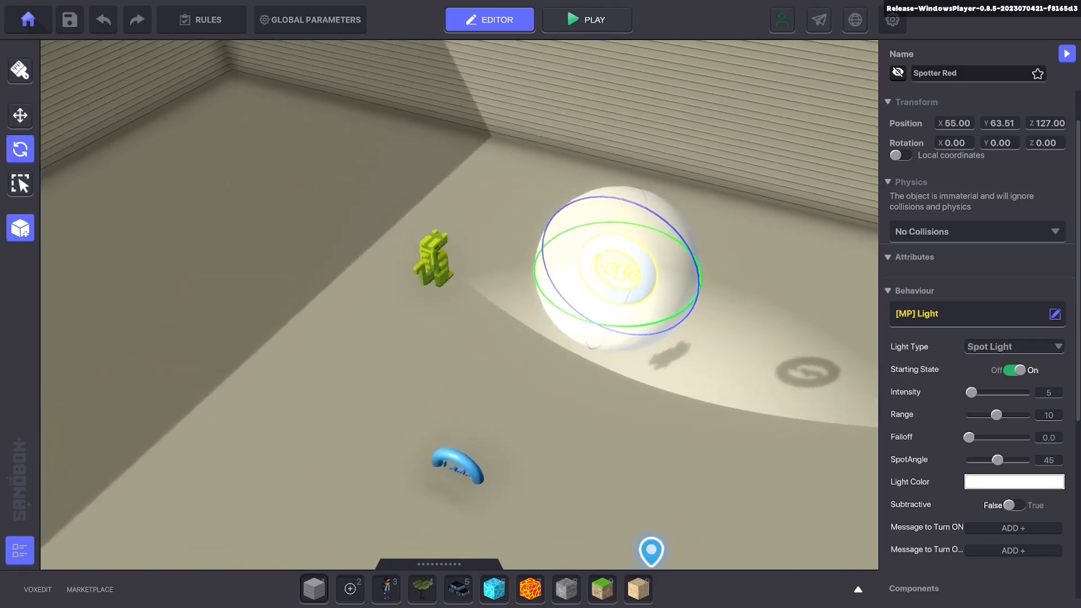
left_click_drag(642, 225, 616, 318)
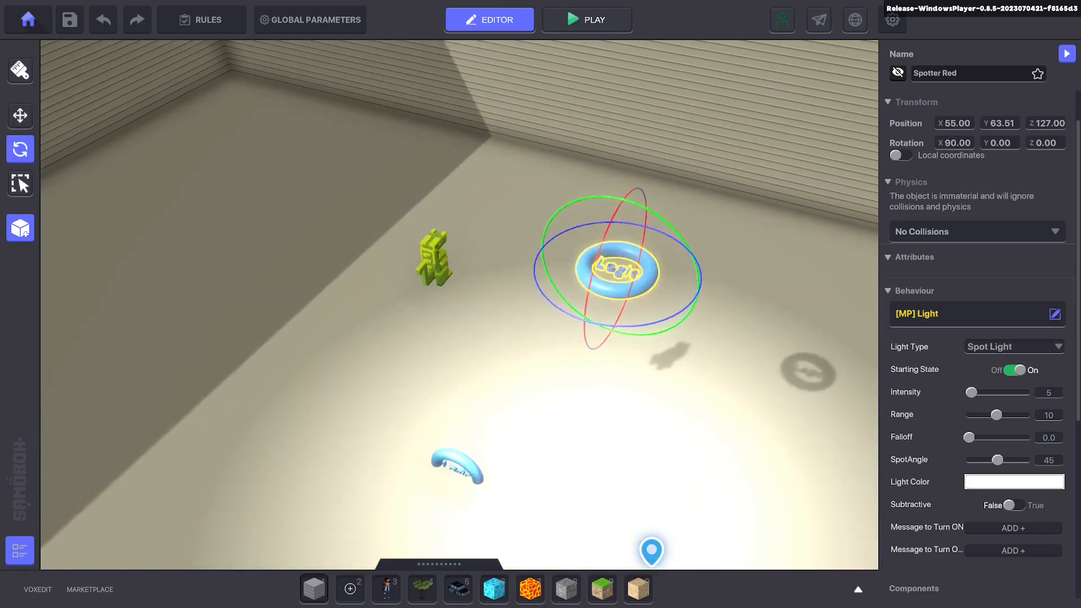
- Lower the spot light to Y 62.51 and set its range to 6, falloff to 1.0 and SpotAngle to 6
left_click_drag(996, 415, 968, 415)
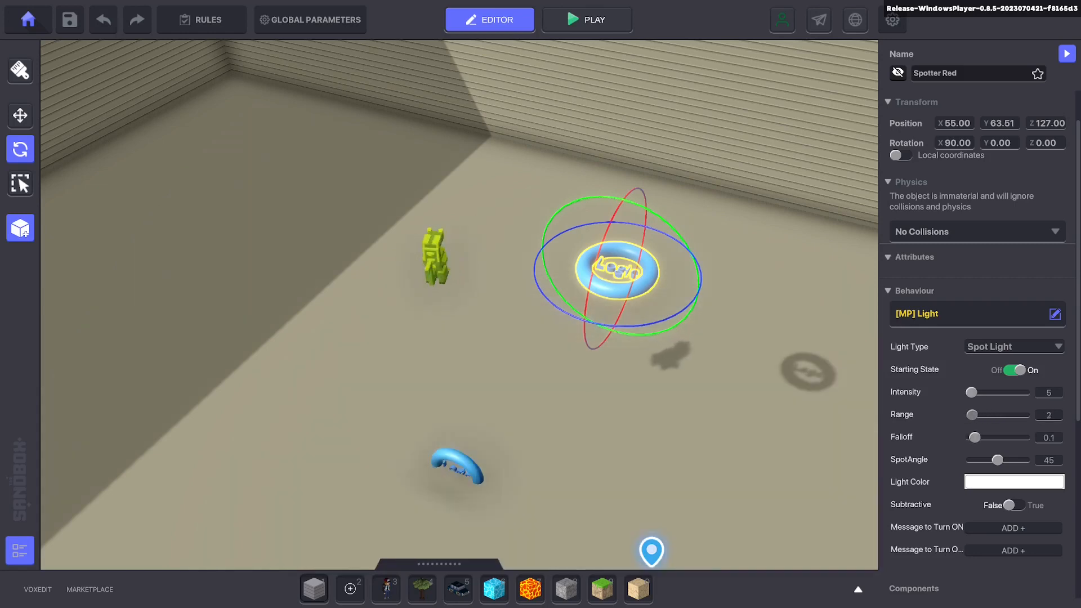
key("w")
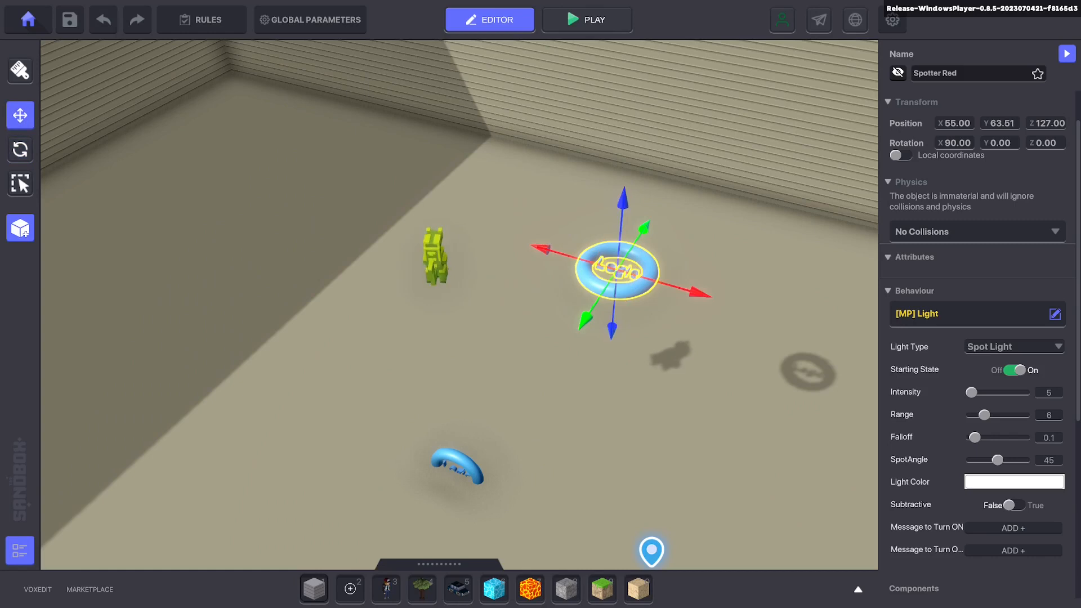
left_click_drag(622, 200, 618, 254)
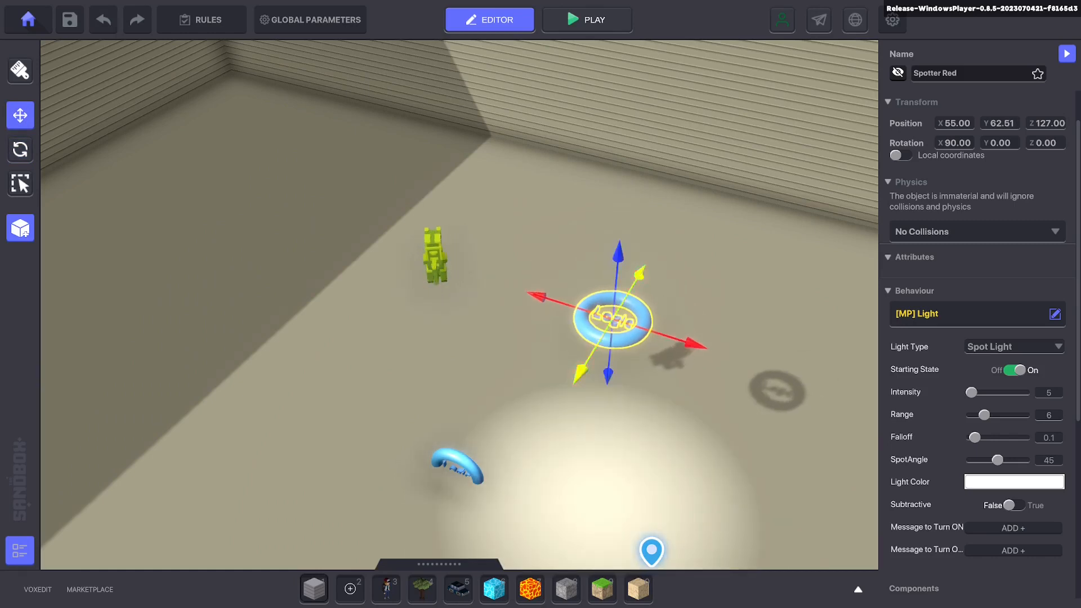
left_click_drag(984, 414, 1026, 437)
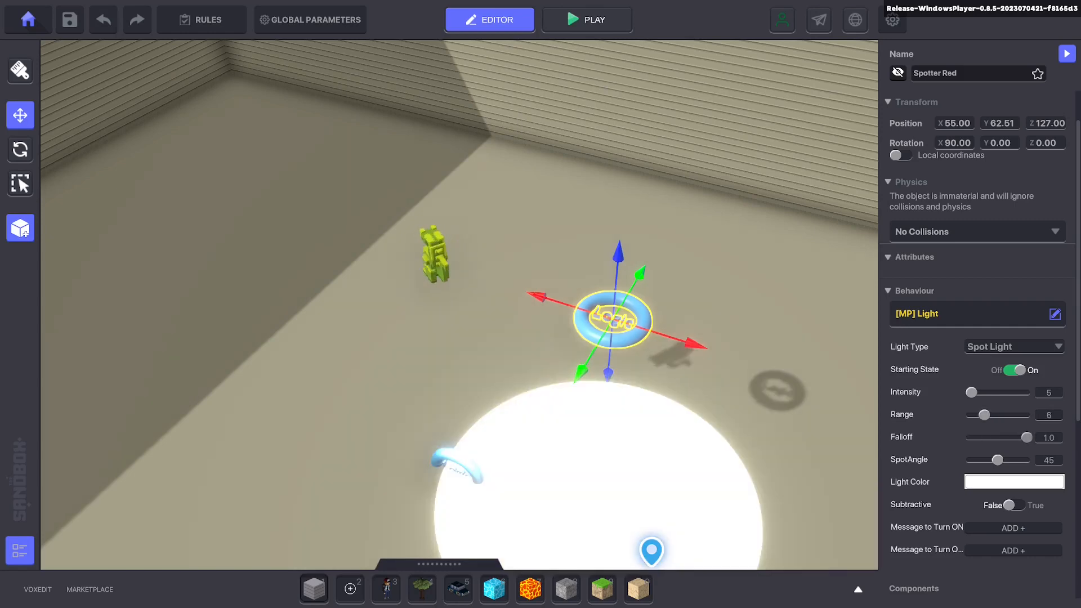
left_click_drag(971, 460, 968, 460)
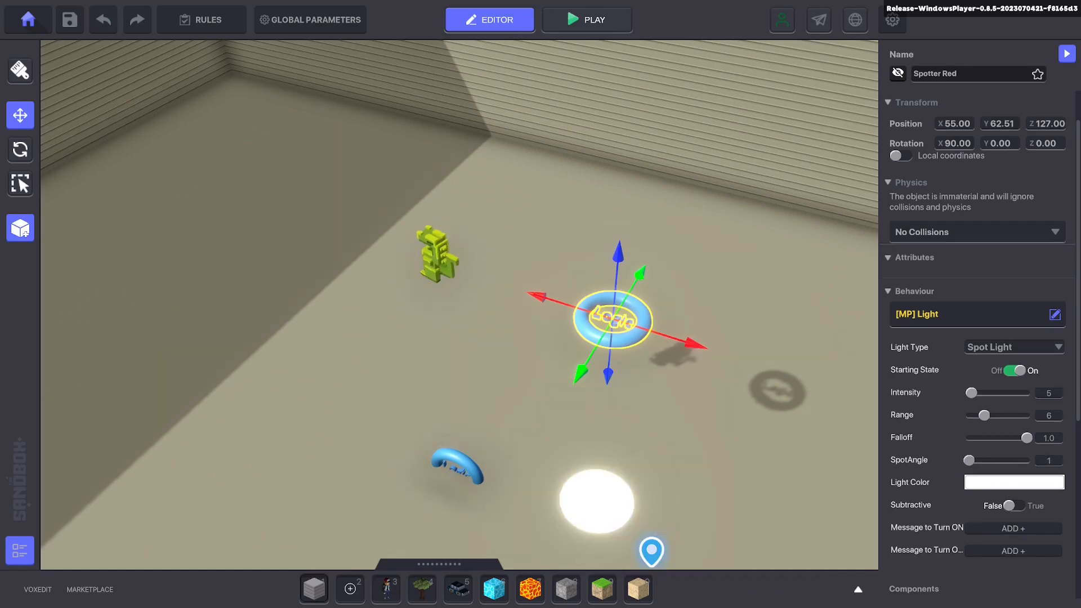
- Change the spot light's color to yellow, #FFFF00, and apply it
right_click_drag(613, 319, 549, 307)
left_click(1013, 481)
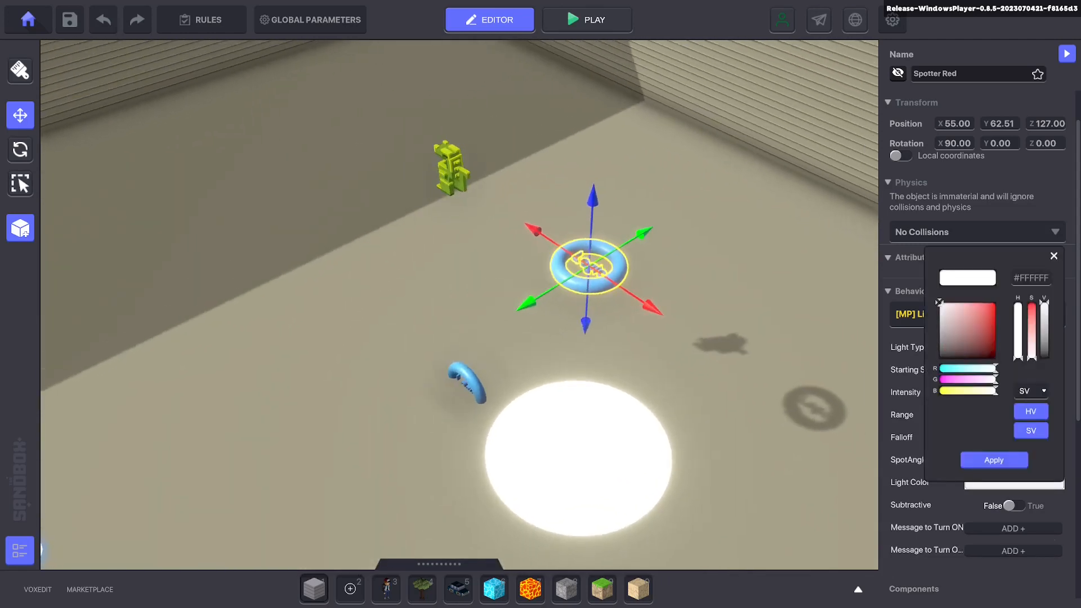
left_click_drag(938, 303, 995, 303)
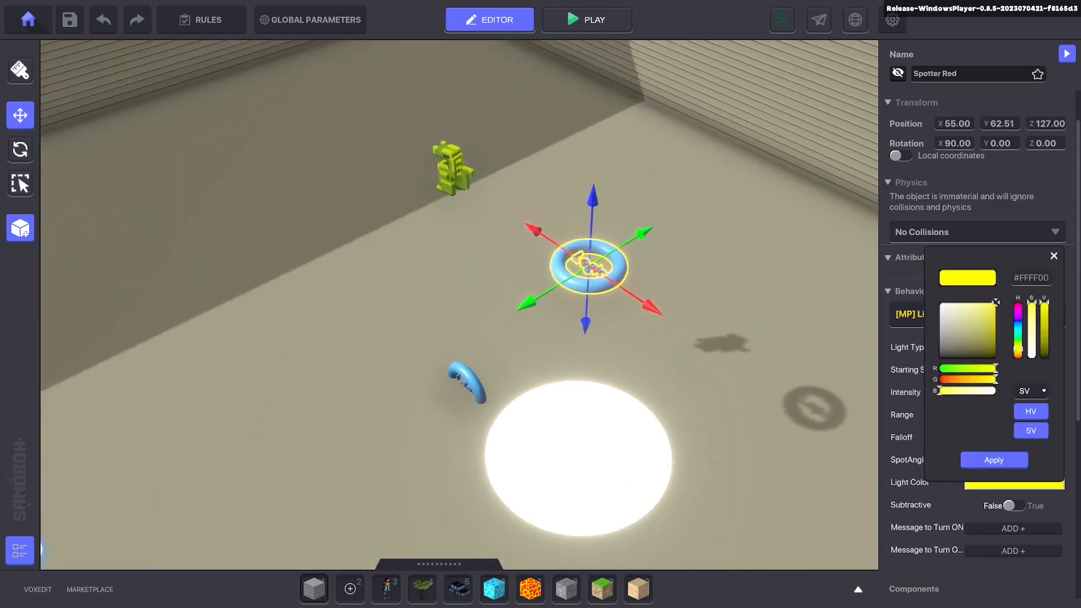
left_click(994, 460)
- Move the yellow light above the Spotter Holder to X 52.00, Y 62.01, Z 126.50 and add Kill.Avatar as its turn-on message
left_click_drag(535, 231, 397, 148)
right_click_drag(396, 148, 344, 135)
left_click_drag(464, 215, 424, 218)
right_click_drag(424, 217, 493, 306)
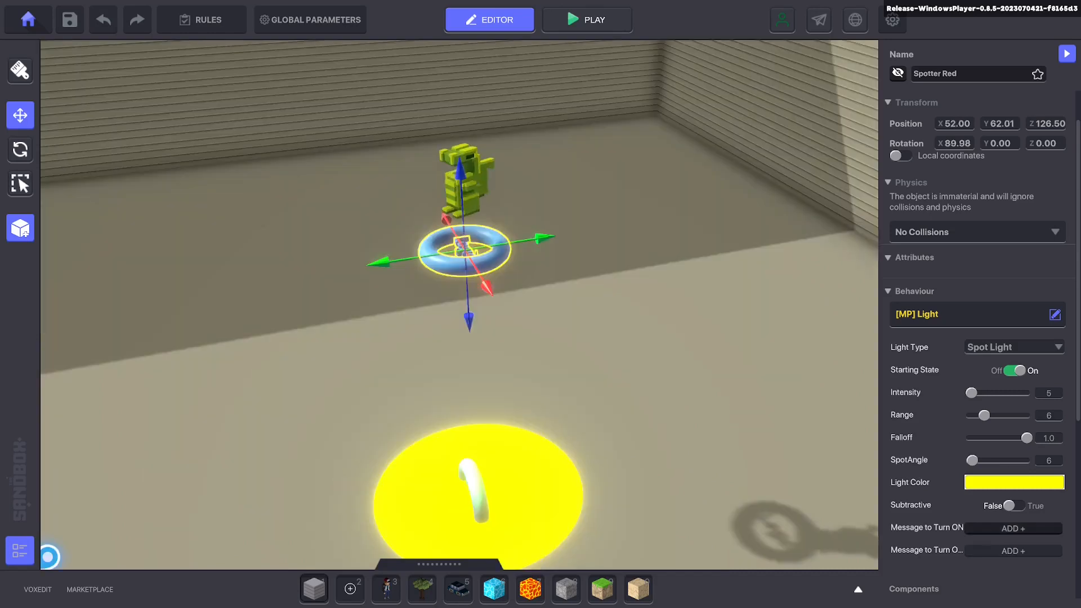
left_click(1013, 528)
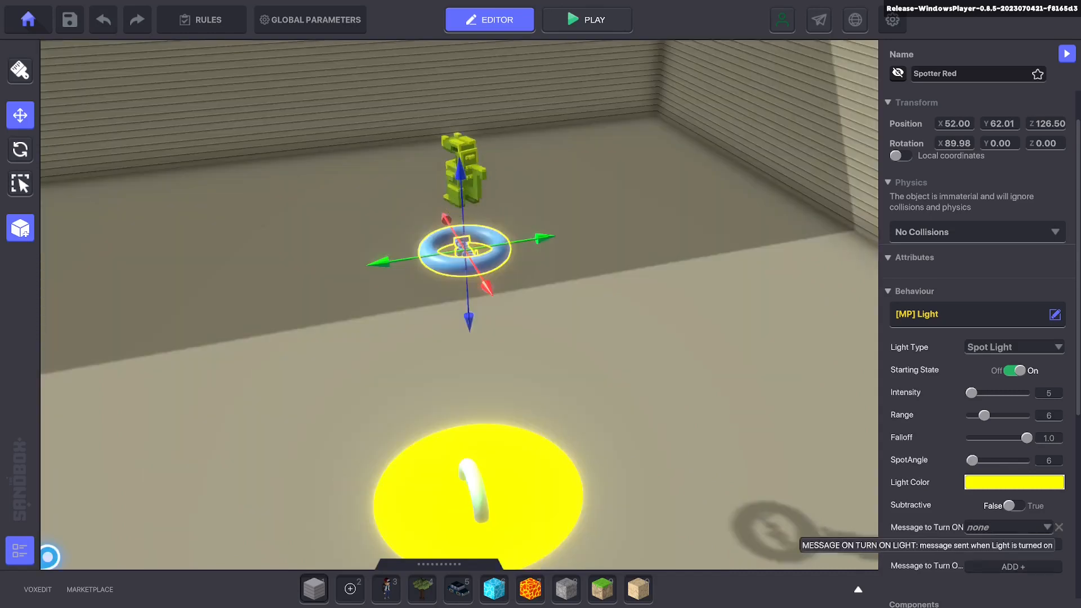
left_click(1007, 527)
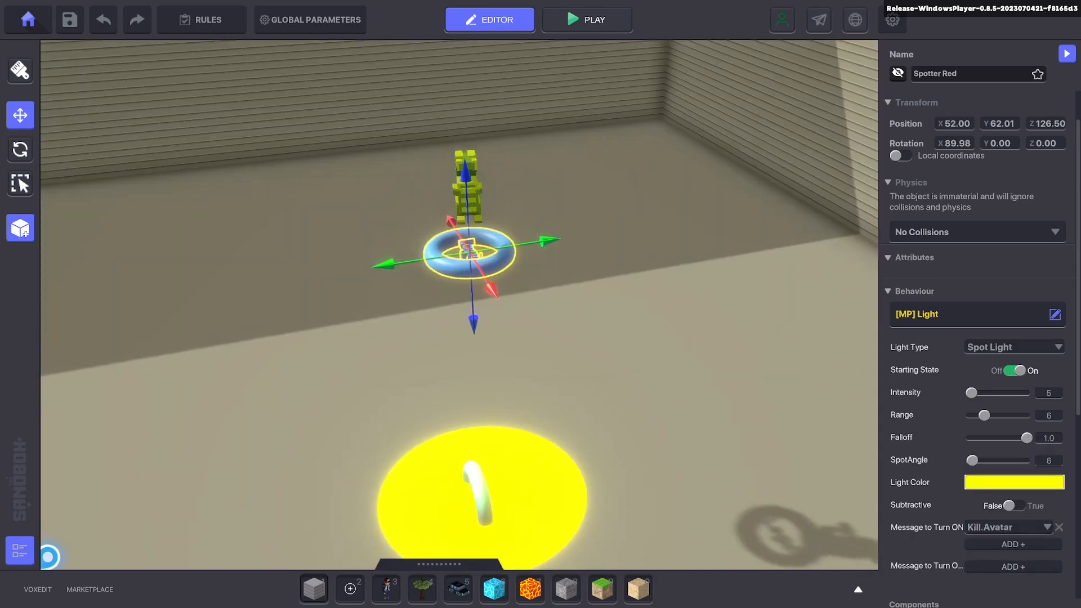
- Review the camera and controller settings in the Global Parameters
left_click(310, 20)
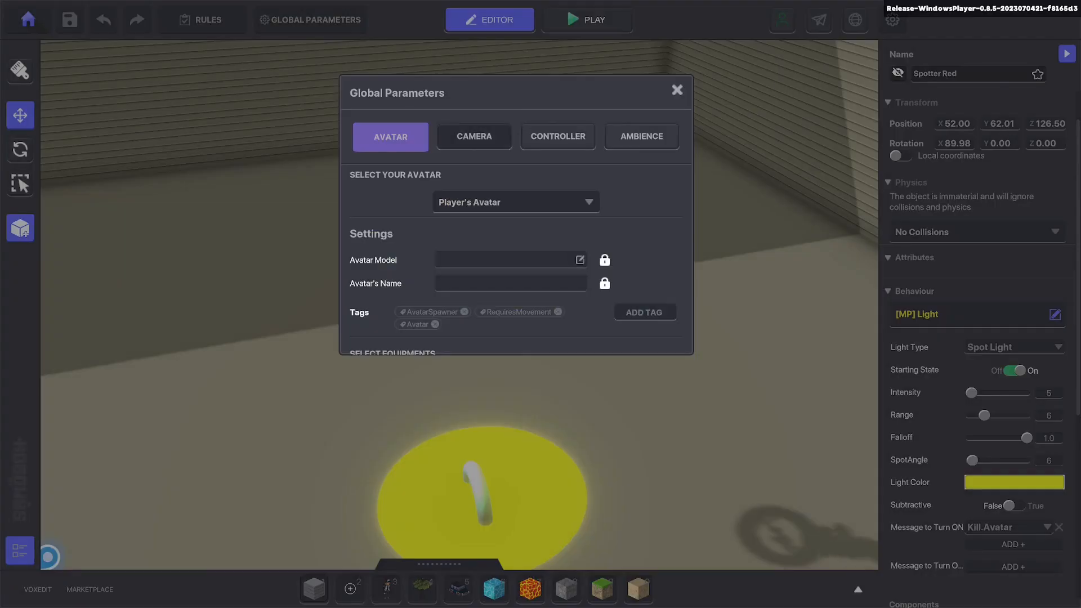
left_click(473, 136)
left_click(557, 137)
left_click(495, 230)
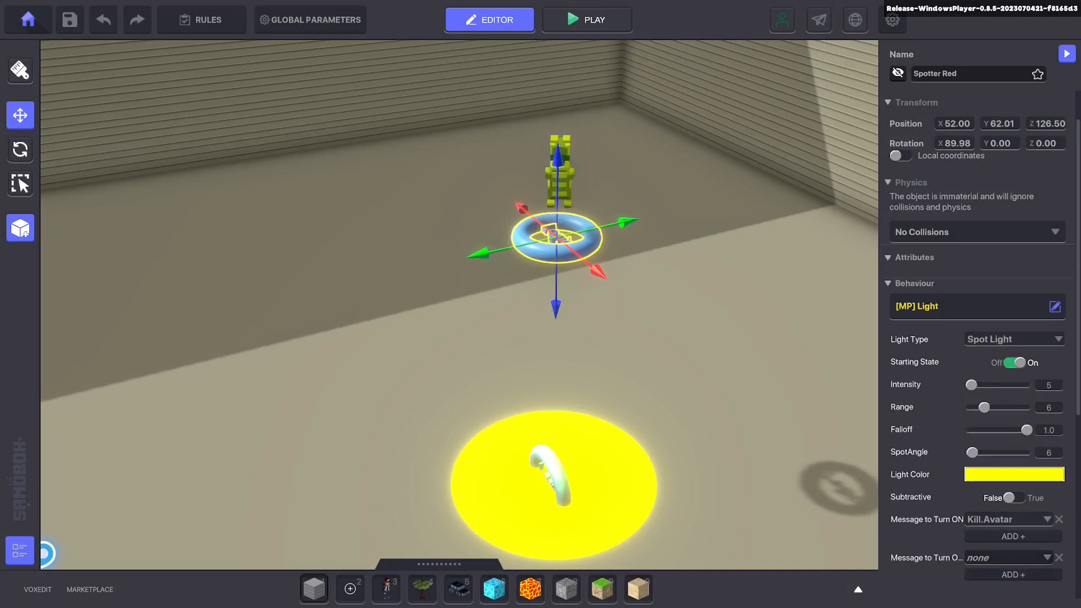
- Set the yellow light's turn-off message to Spotted
scroll(977, 338, "down", 2)
left_click(1008, 514)
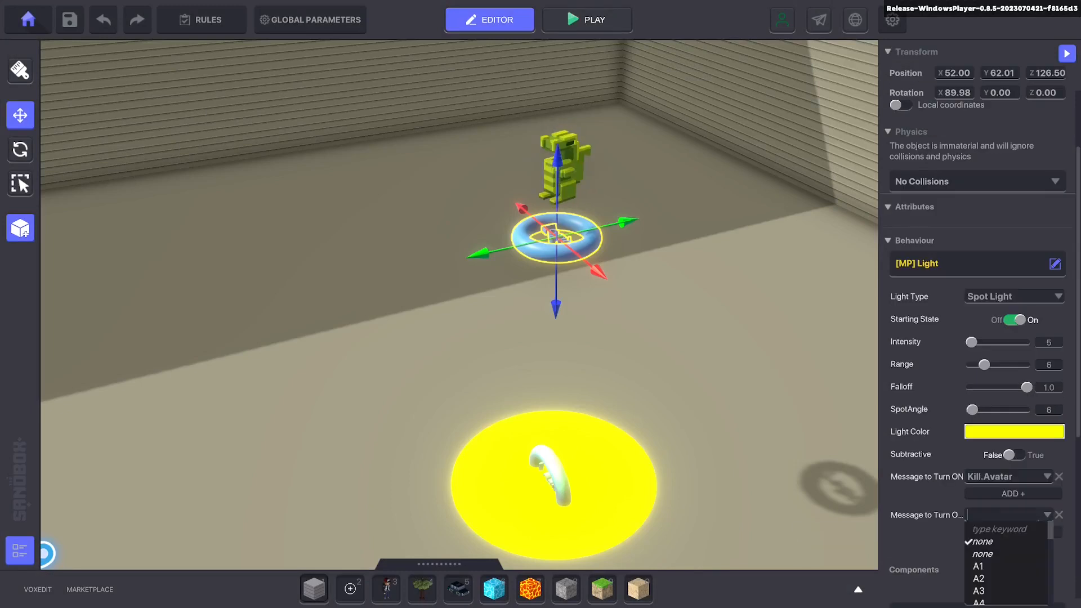
type("Spott")
left_click(989, 553)
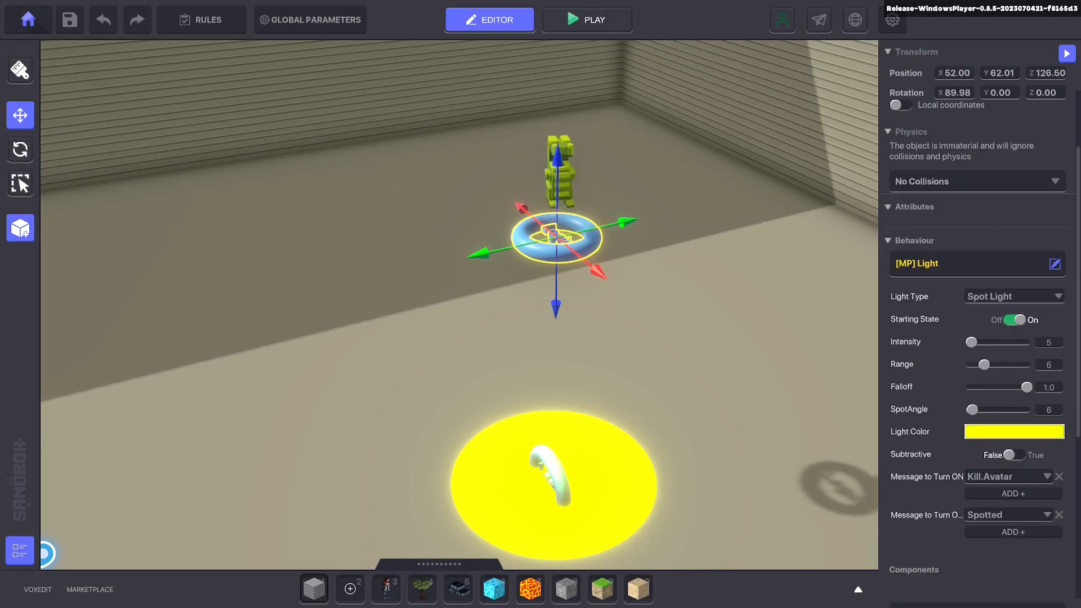
key("Escape")
- Duplicate the yellow spot light and move the copy along X to 55.00
left_click(556, 241)
key("s")
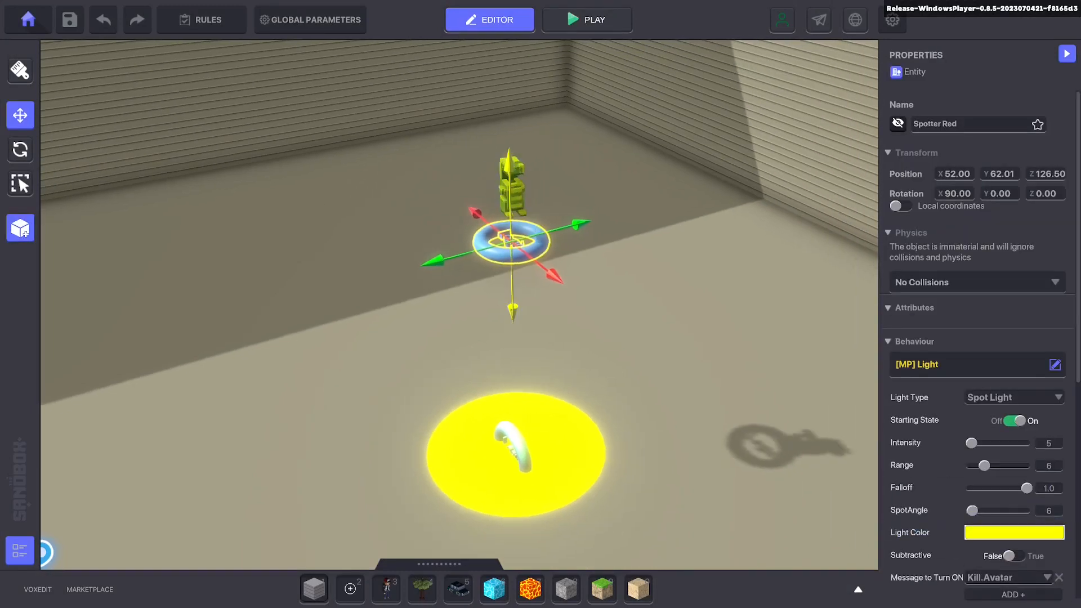
key("ctrl+d")
left_click_drag(575, 253, 605, 243)
left_click_drag(571, 290, 622, 332)
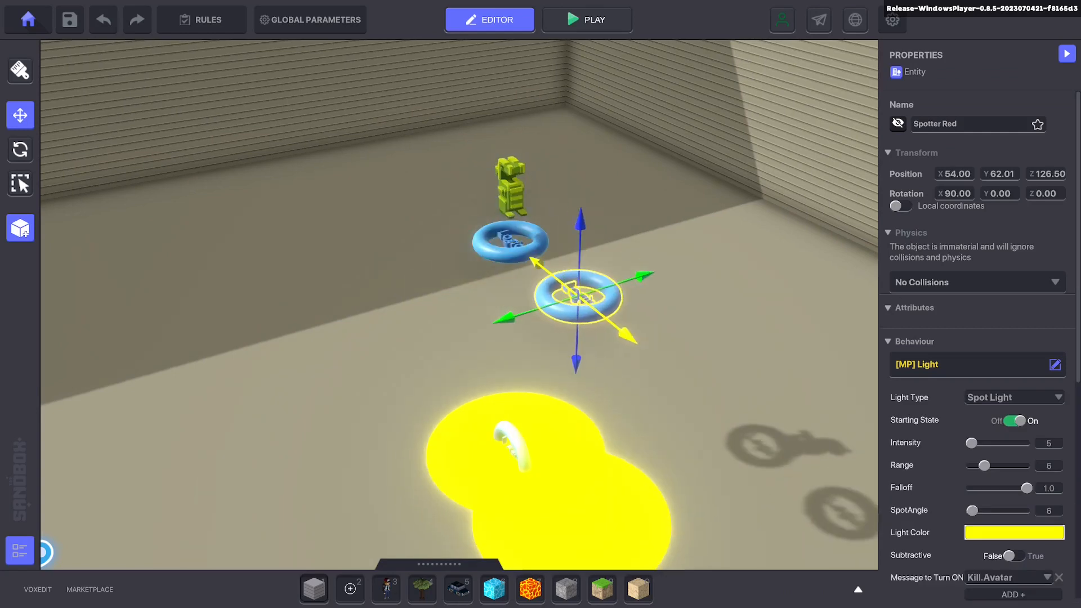
- Change the duplicated light's color to red and switch its starting state to Off
key("s")
left_click(1013, 532)
left_click(1017, 407)
left_click(975, 368)
key("Return")
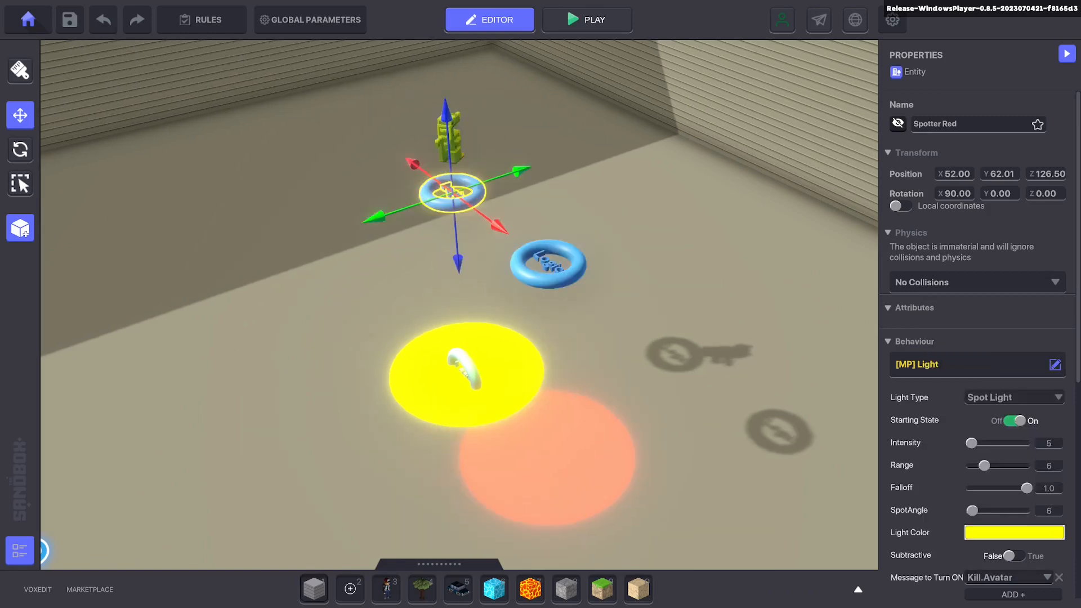
left_click(549, 263)
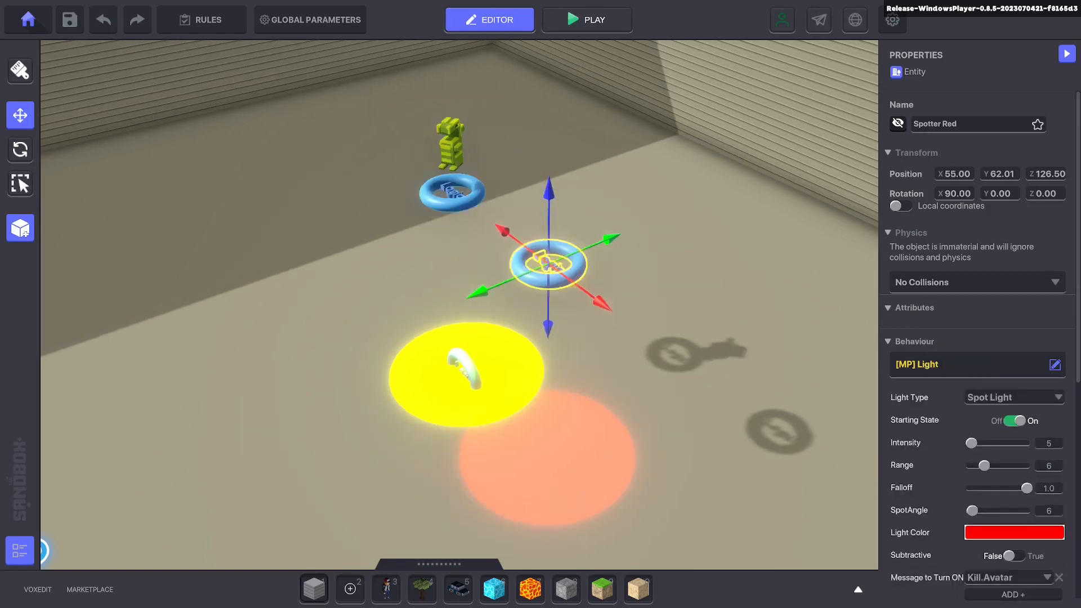
left_click(1013, 421)
right_click_drag(548, 263, 549, 240)
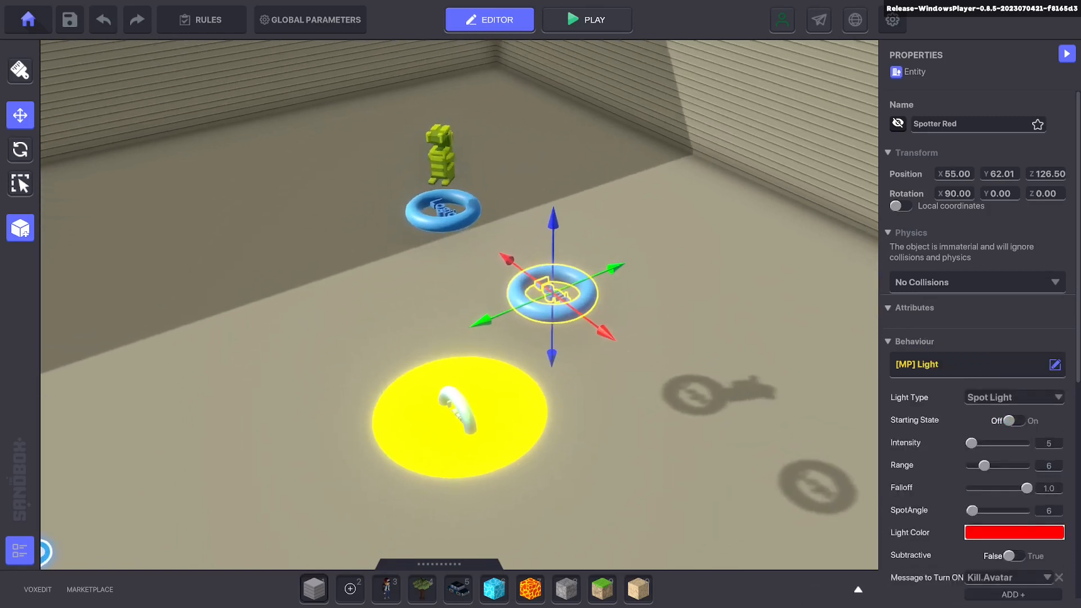
- Swap the red light's messages so that Spotted turns it on and Kill.Avatar turns it off
scroll(976, 349, "down", 3)
left_click(1058, 475)
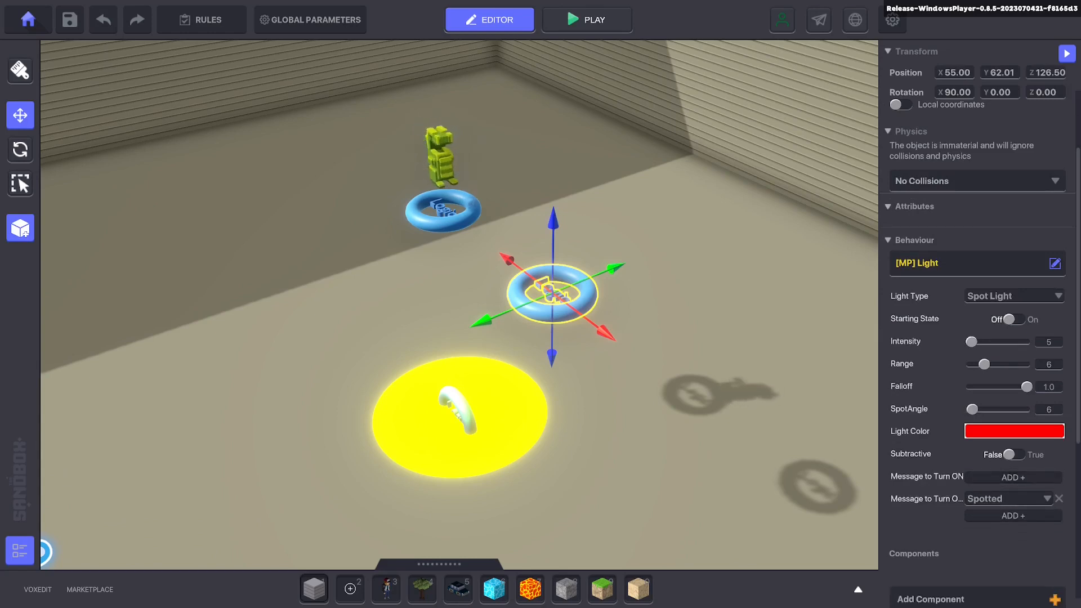
left_click(1013, 477)
type("S")
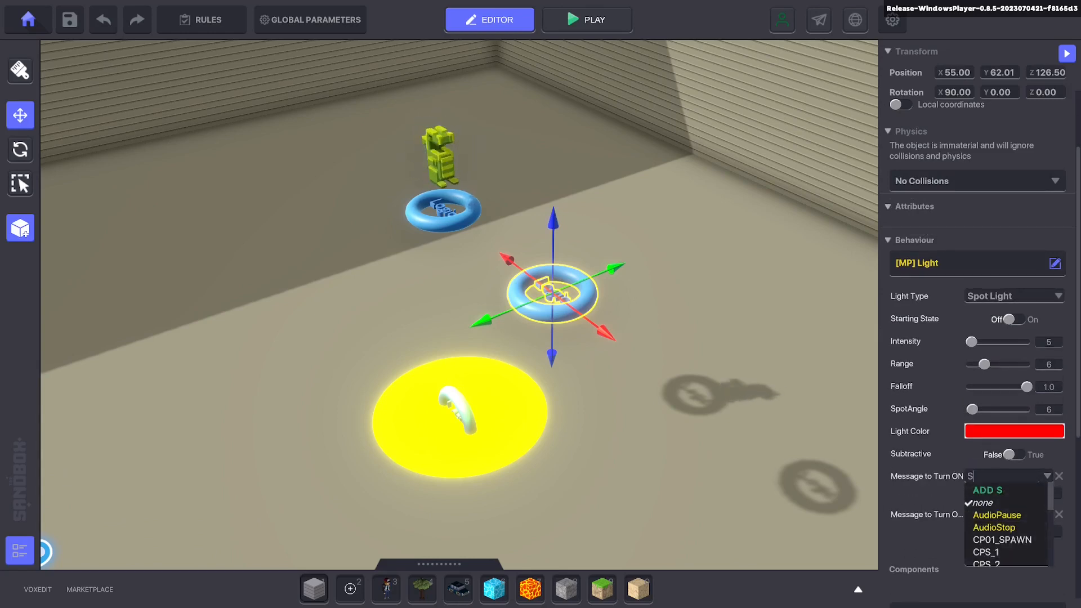
type("potted")
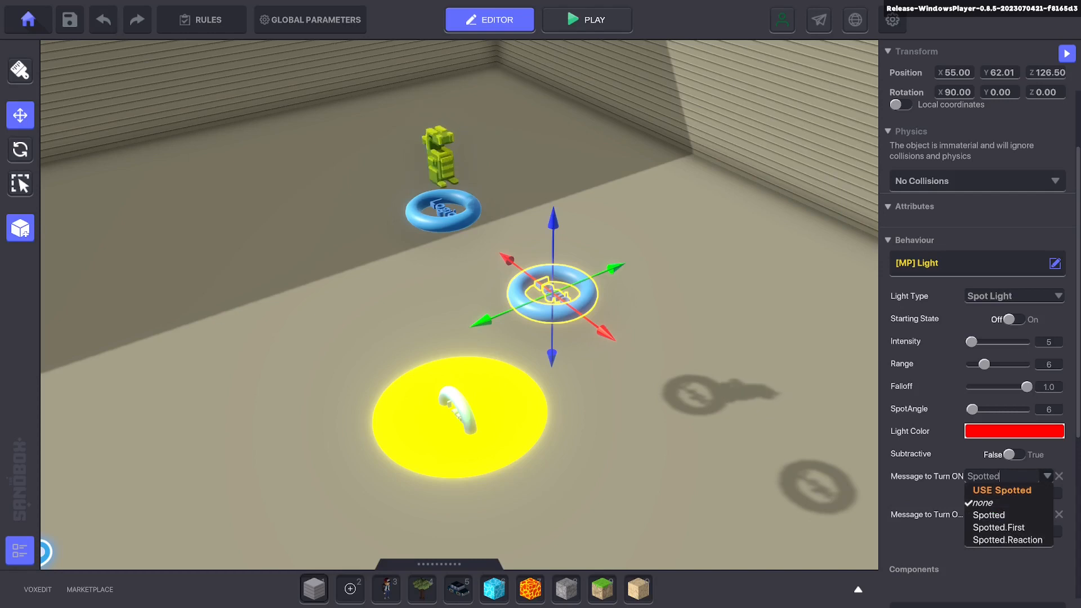
key("Return")
left_click(1004, 514)
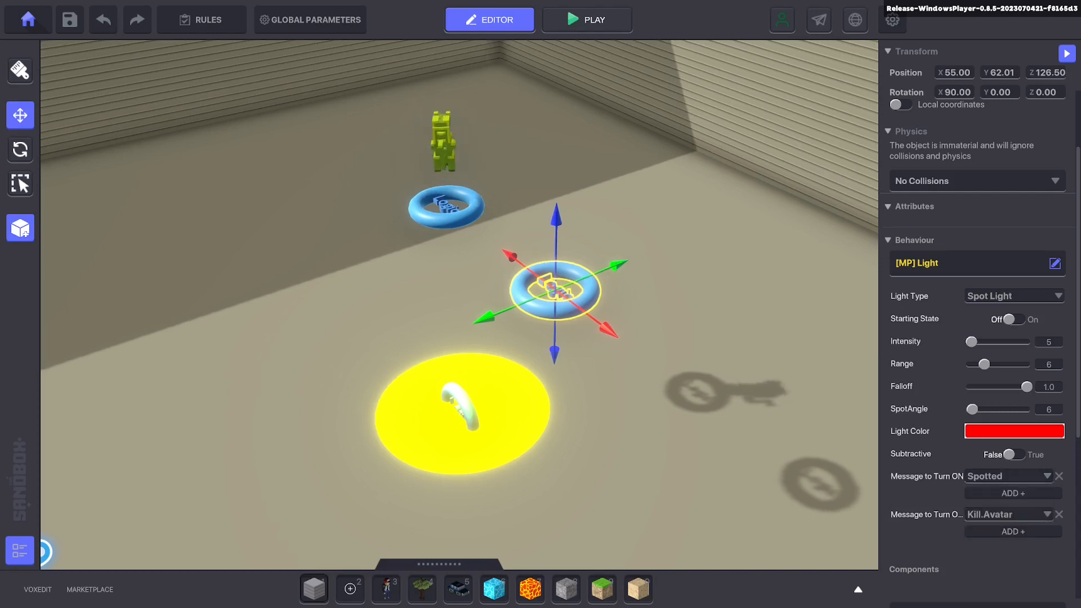
- Move the red light back to X 52.00 and make Spotter Red a child of the Spotter Holder in the hierarchy
left_click_drag(606, 330, 495, 243)
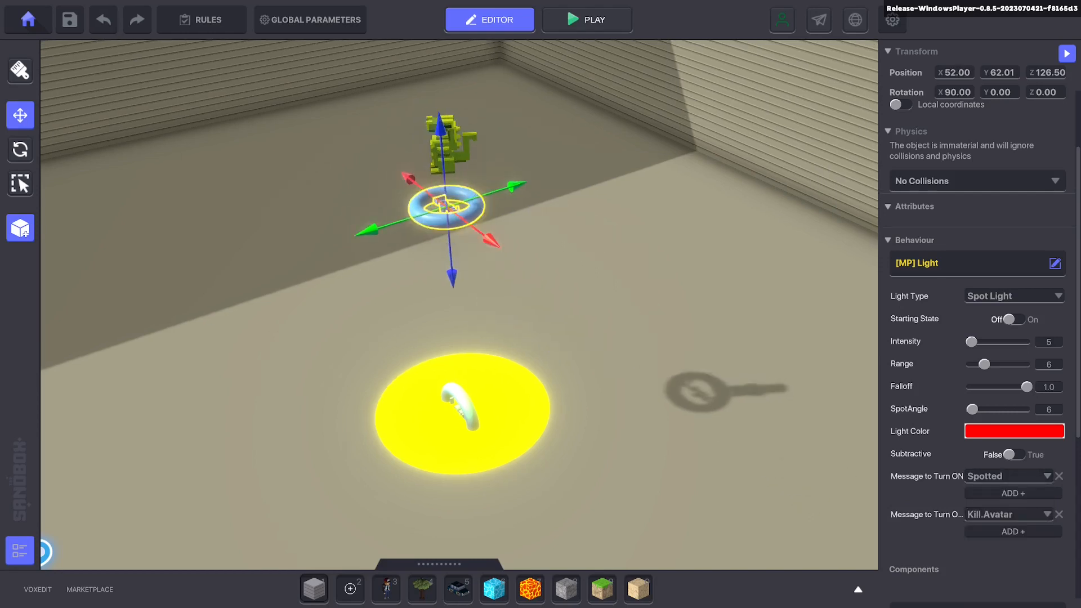
scroll(976, 338, "up", 3)
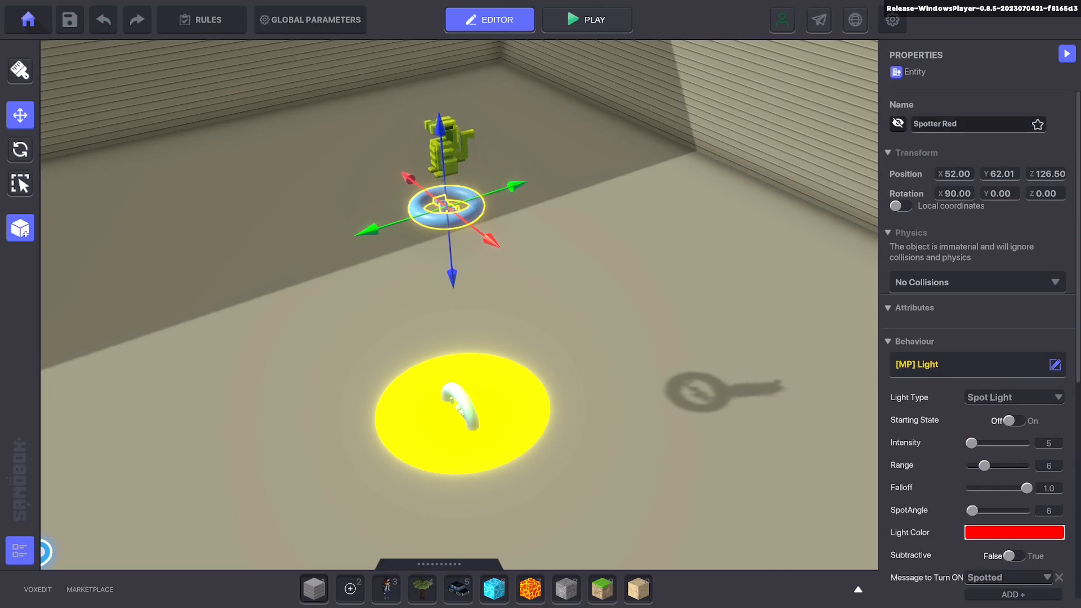
left_click(20, 551)
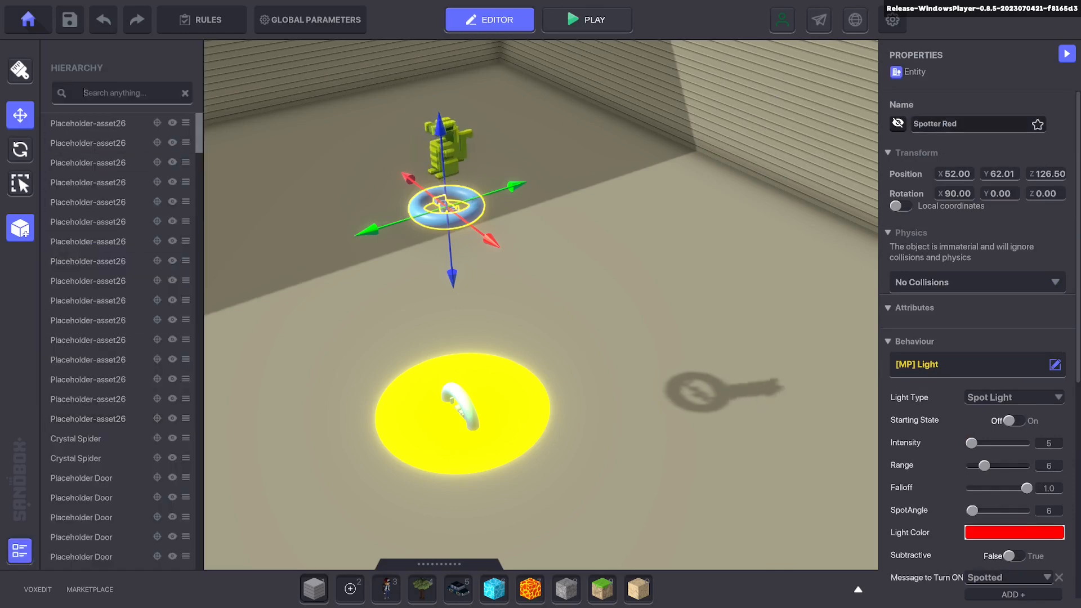
type("spotter")
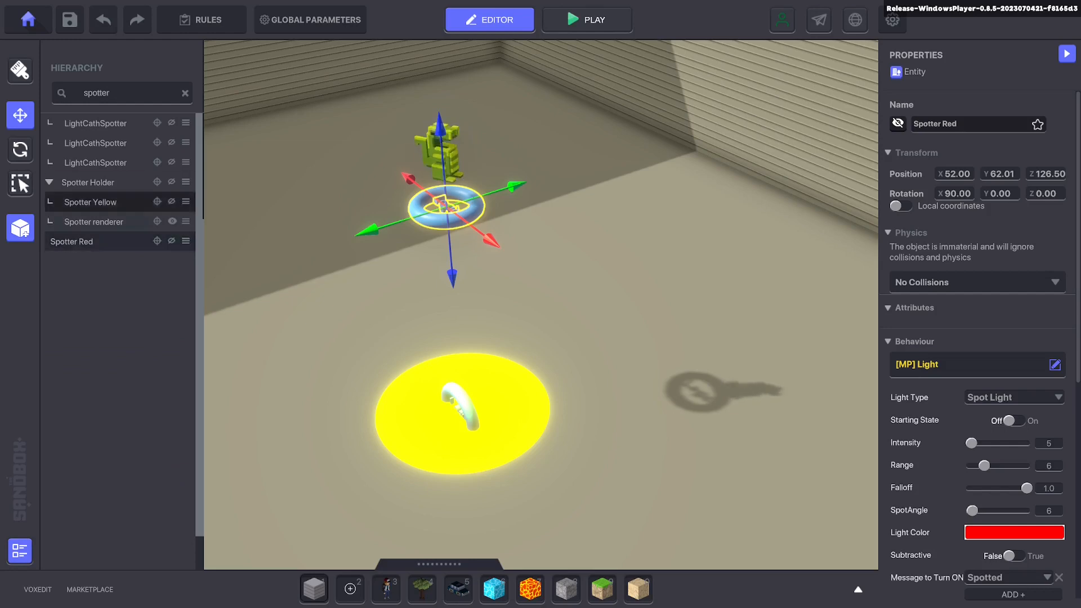
left_click_drag(71, 241, 88, 182)
left_click(20, 550)
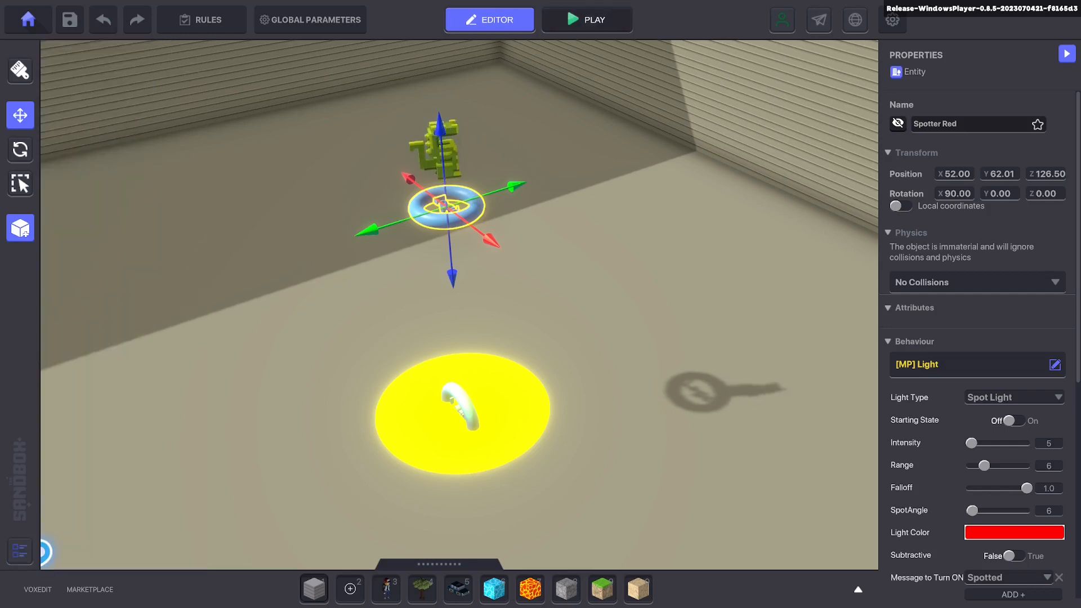
- Playtest the experience, running the avatar around and through the yellow spot light to check the patrolling spotter, and return to editing
left_click(587, 19)
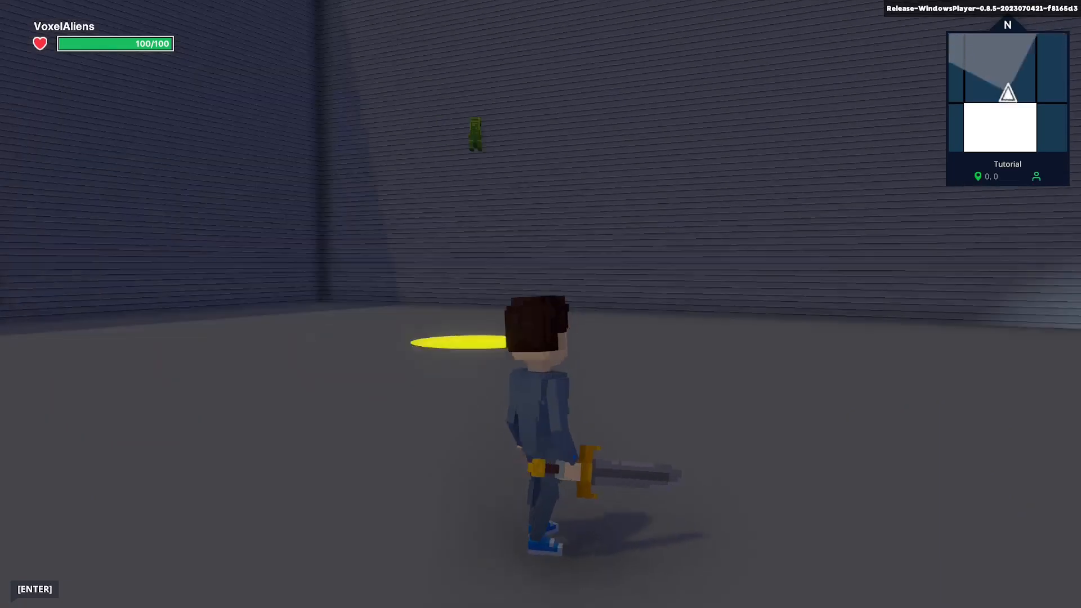
key("d")
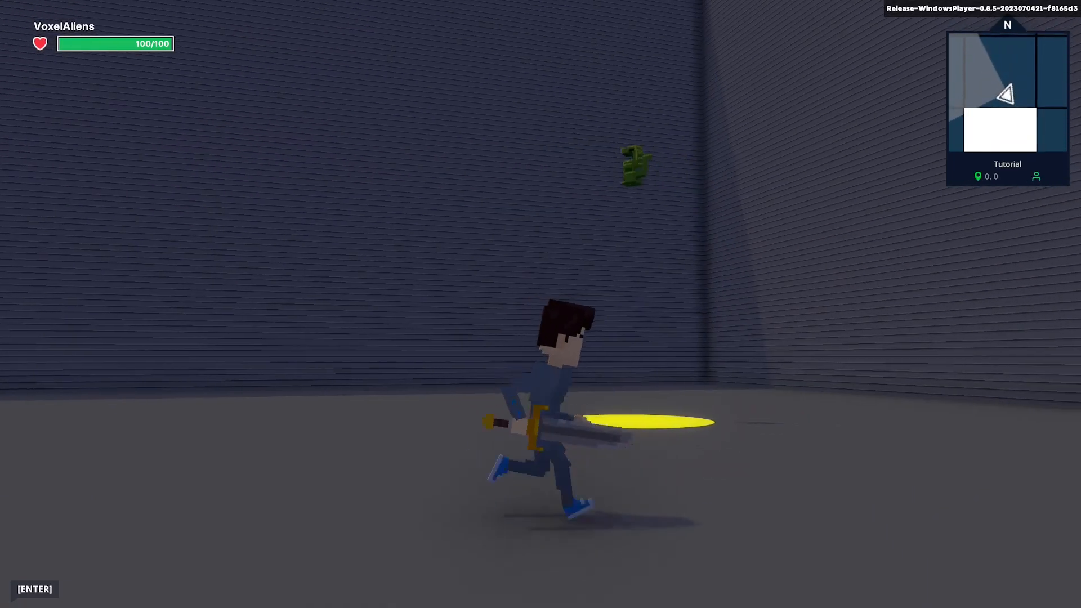
key("w")
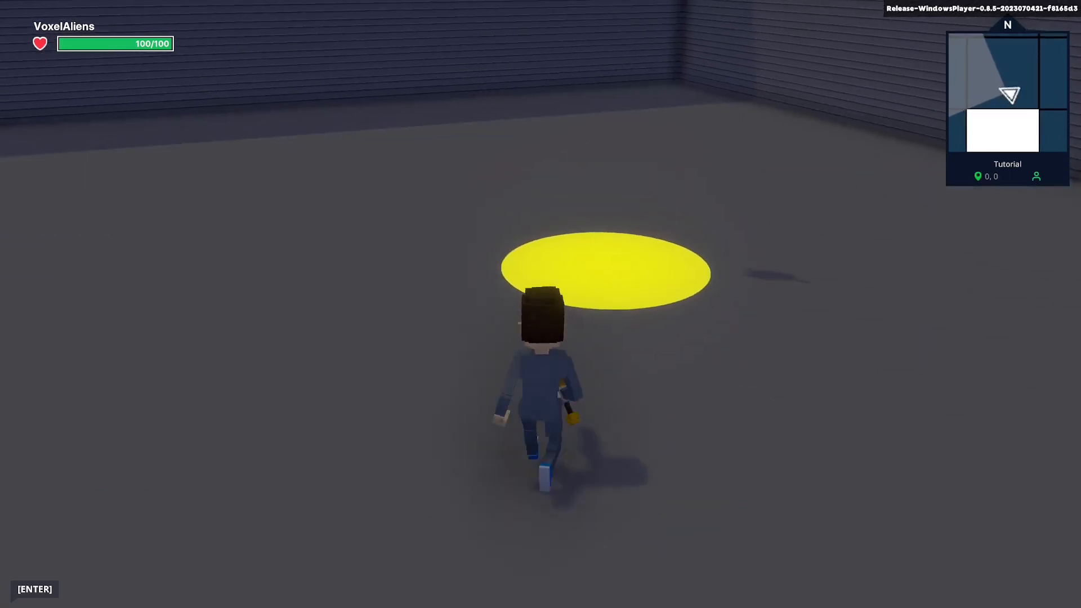
key("w")
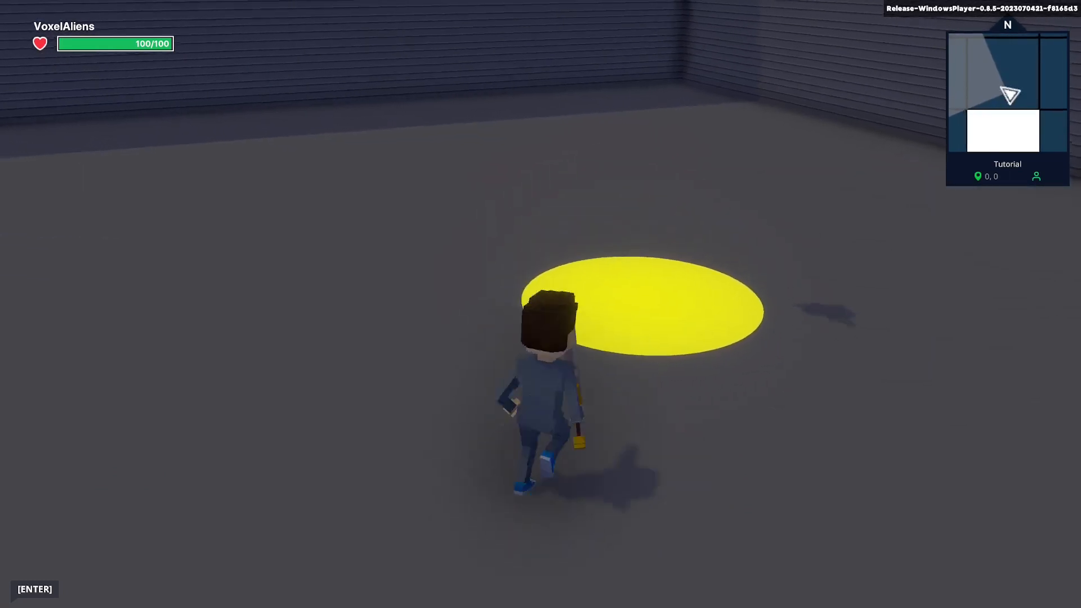
key("s")
key("d")
key("a")
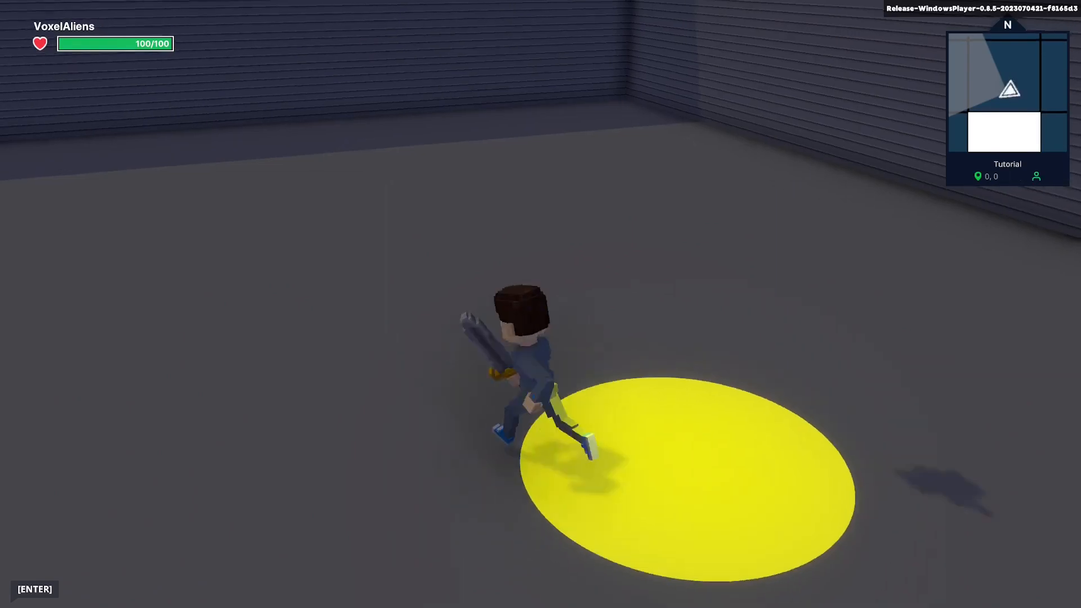
key("d")
key("a")
key("s")
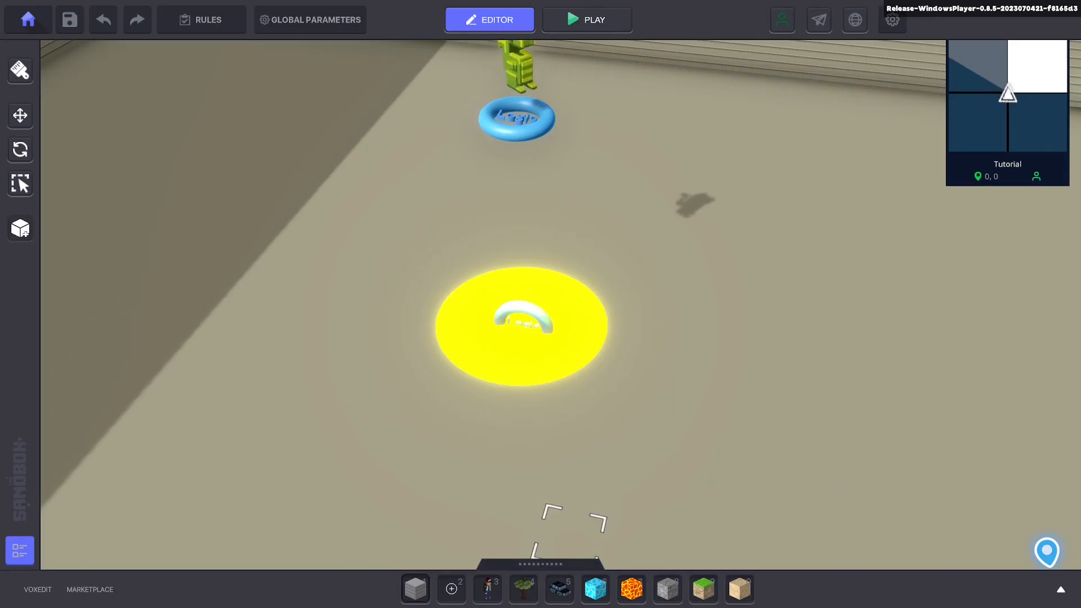
- Place a new Logic Asset on the floor beside the yellow light pool at about X 54.5, Z 127, and select it
left_click(540, 564)
left_click(186, 493)
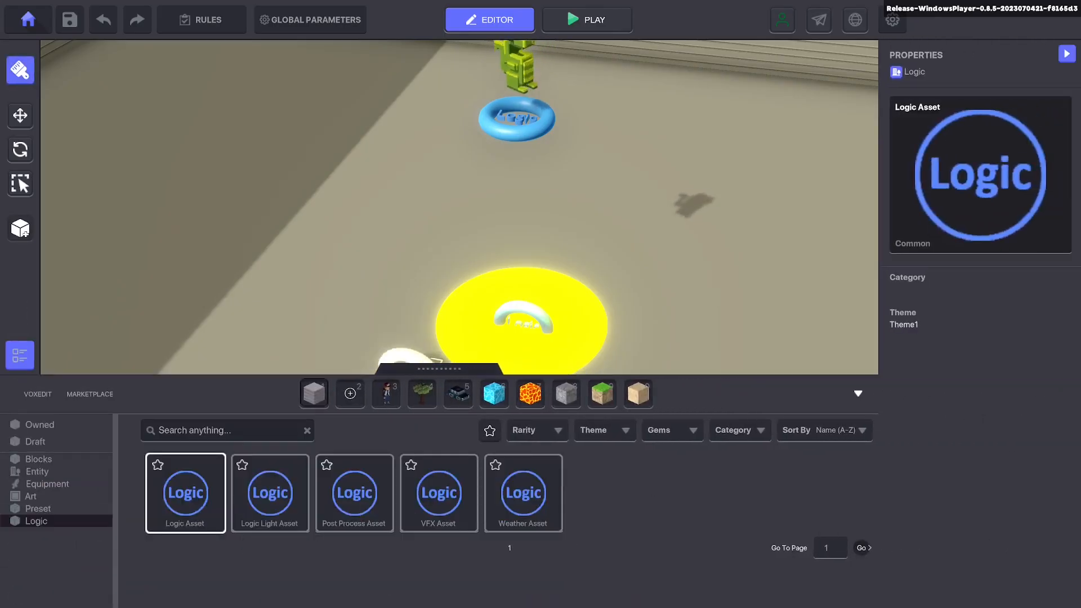
left_click(416, 369)
left_click(21, 115)
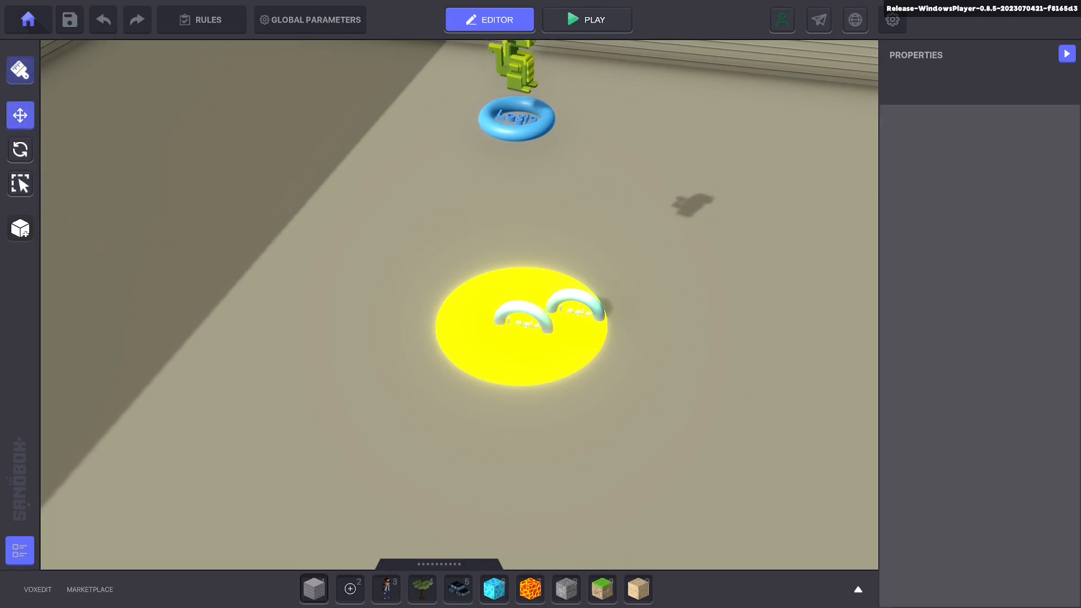
left_click(522, 321)
left_click(575, 304)
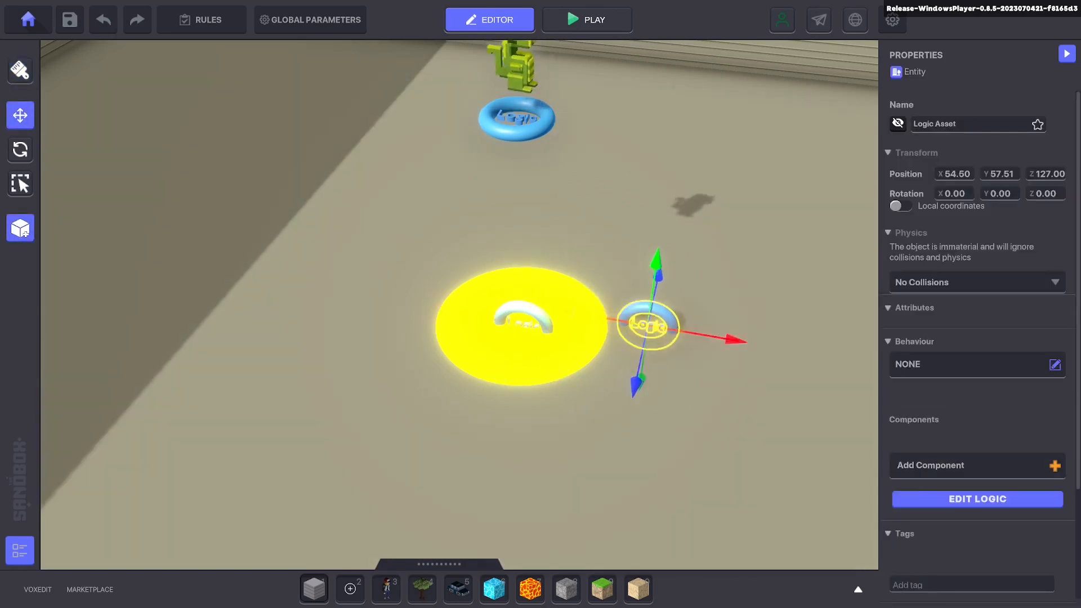
- Add a Speaker component to the new logic asset with a display duration of 0.5
left_click(976, 465)
scroll(569, 388, "up", 3)
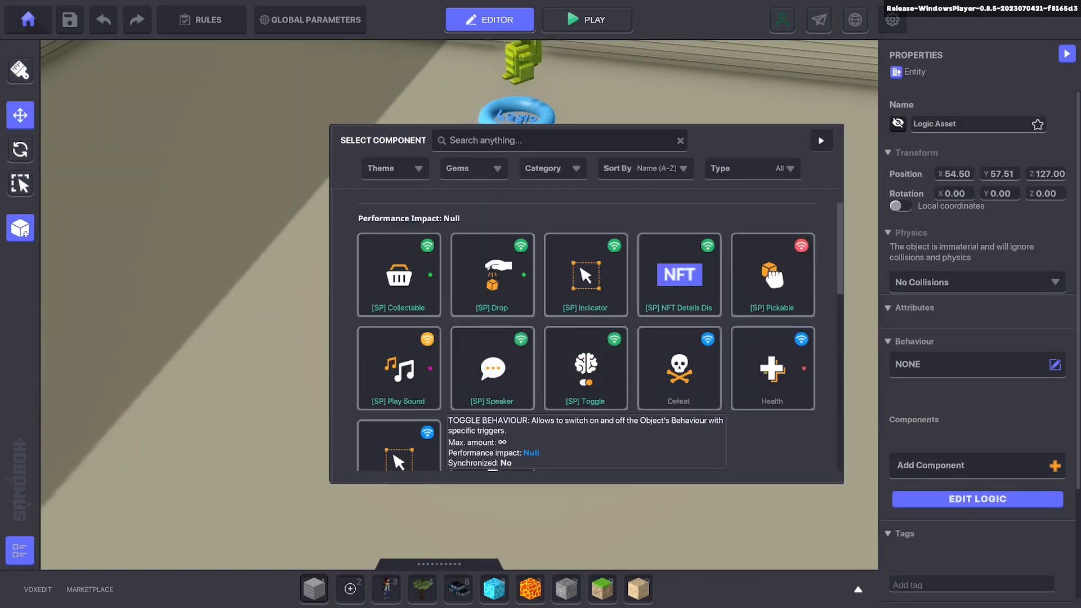
left_click(492, 367)
scroll(976, 349, "down", 2)
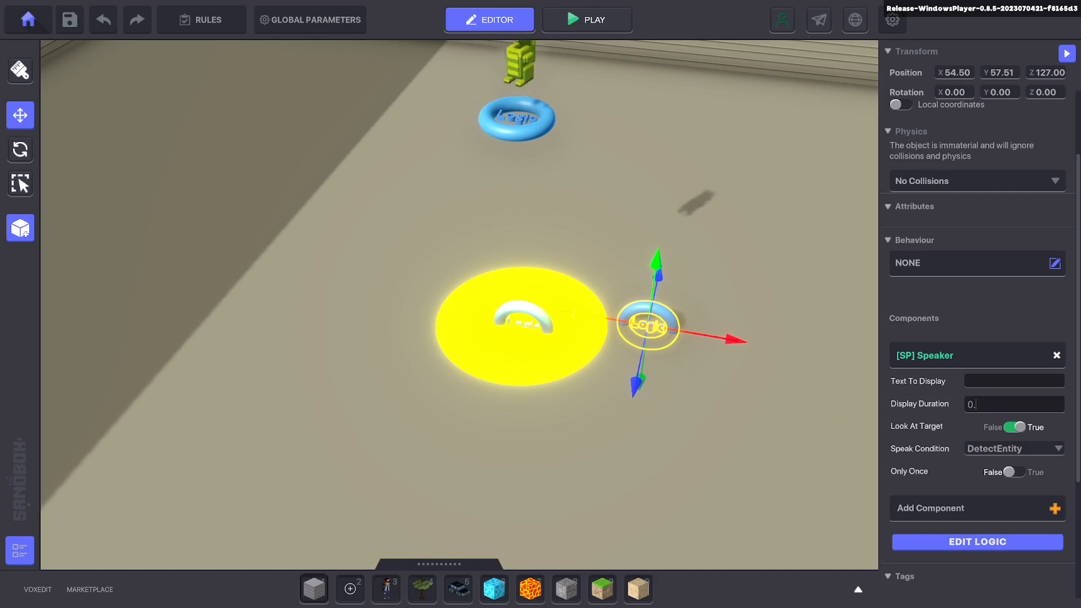
scroll(976, 349, "down", 2)
- Lower the Speaker's detection range to 4 and move the logic asset to the yellow pool's center at X 52.00, Z 126.50
left_click(975, 440)
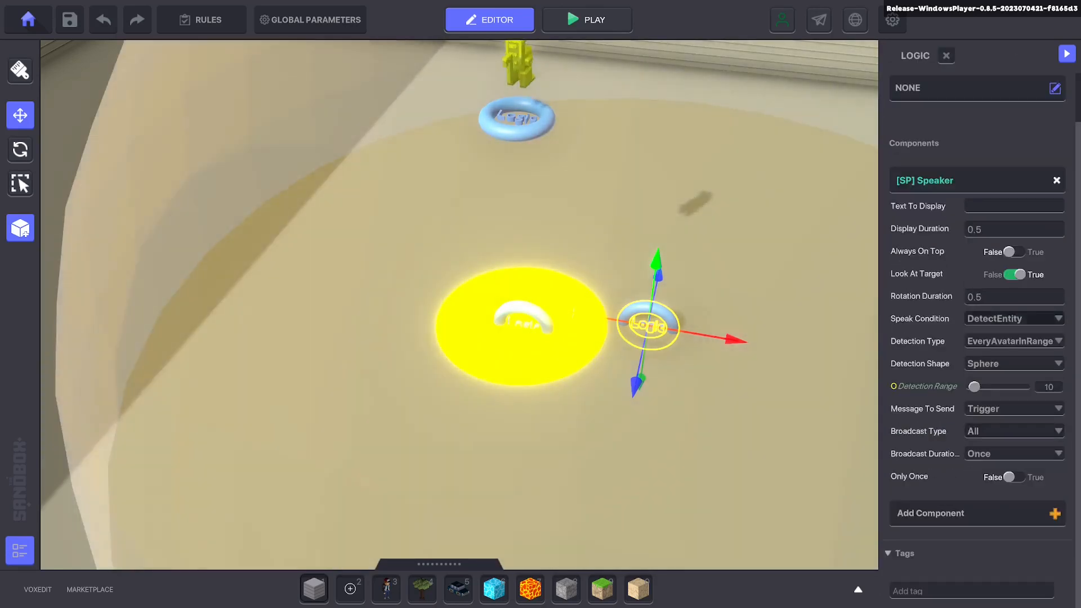
left_click_drag(974, 387, 970, 386)
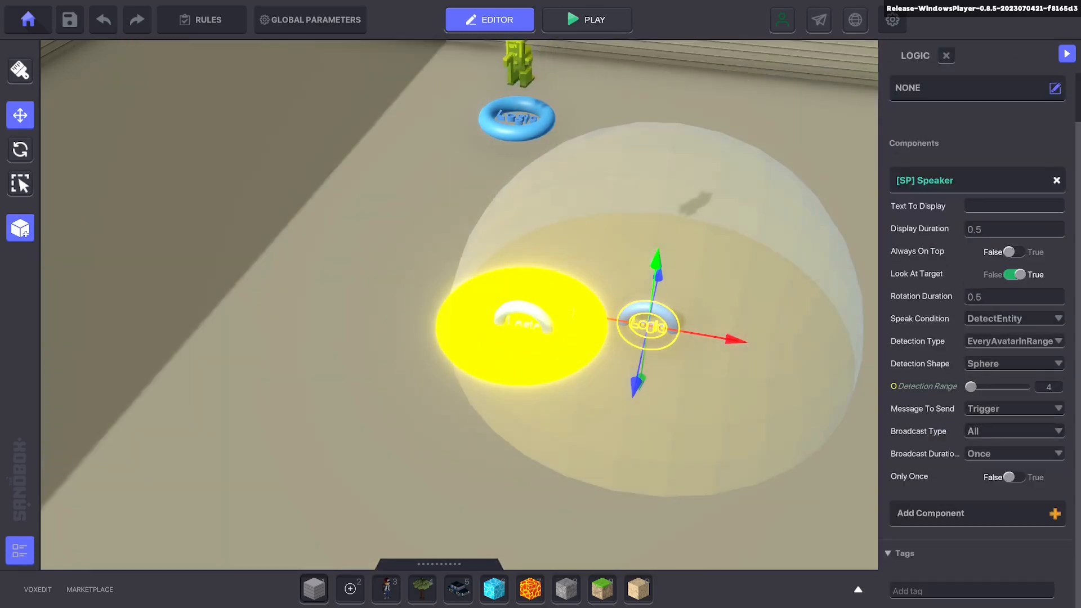
left_click_drag(726, 339, 606, 318)
left_click_drag(546, 257, 538, 274)
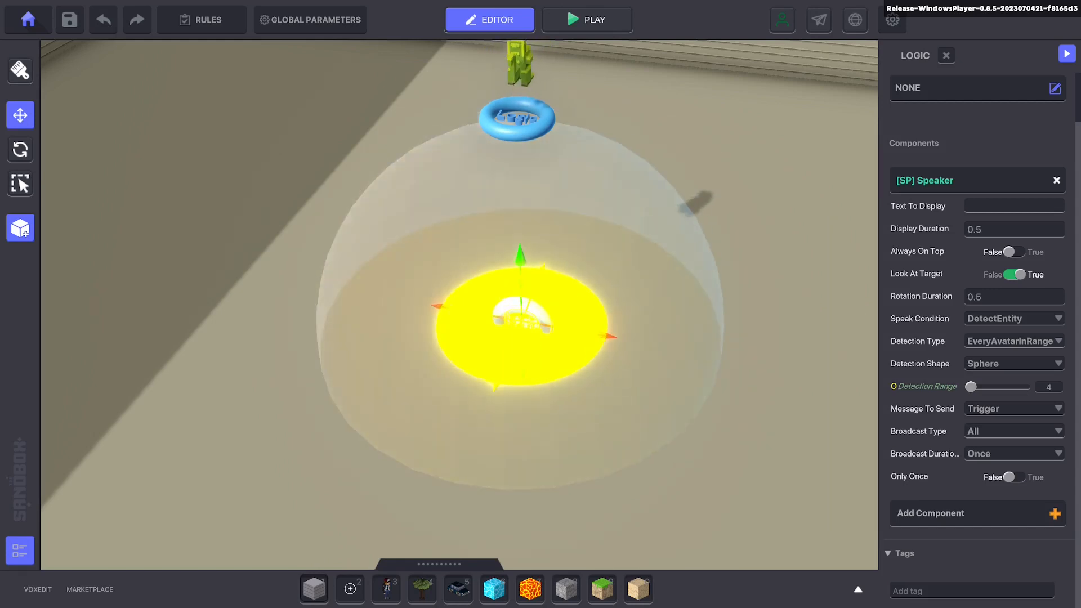
- Tighten the Speaker's detection range to 3 and finally to 2 so the sphere fits within the yellow light pool
left_click(1047, 387)
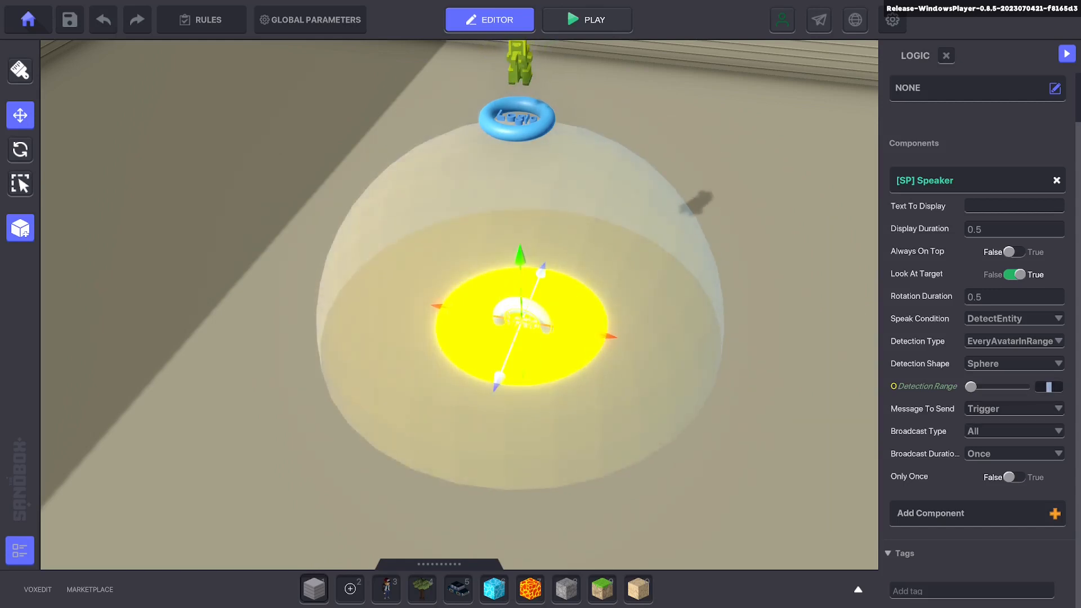
type("3")
left_click(1048, 386)
type("2")
right_click_drag(521, 323, 360, 323)
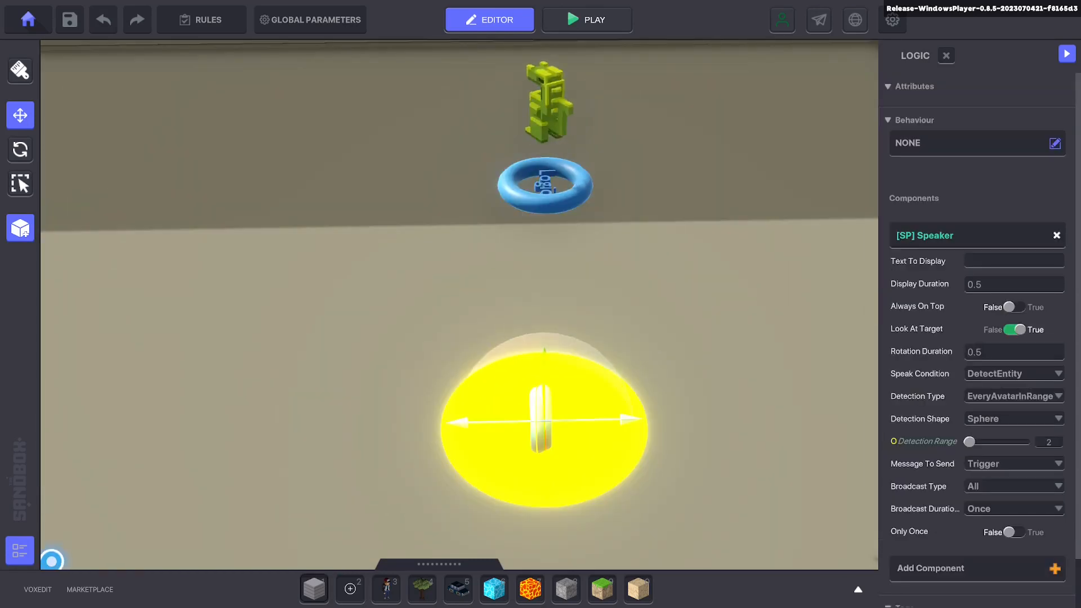
- Name the logic asset Spotter Detector and set its Speaker's message to send to Spotted
key("Escape")
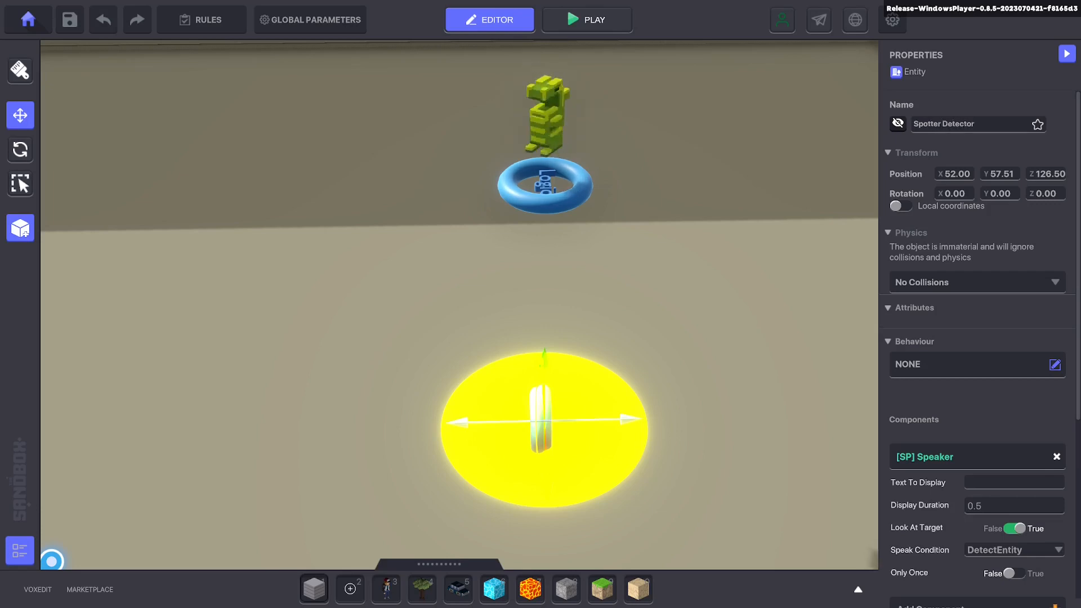
left_click(20, 550)
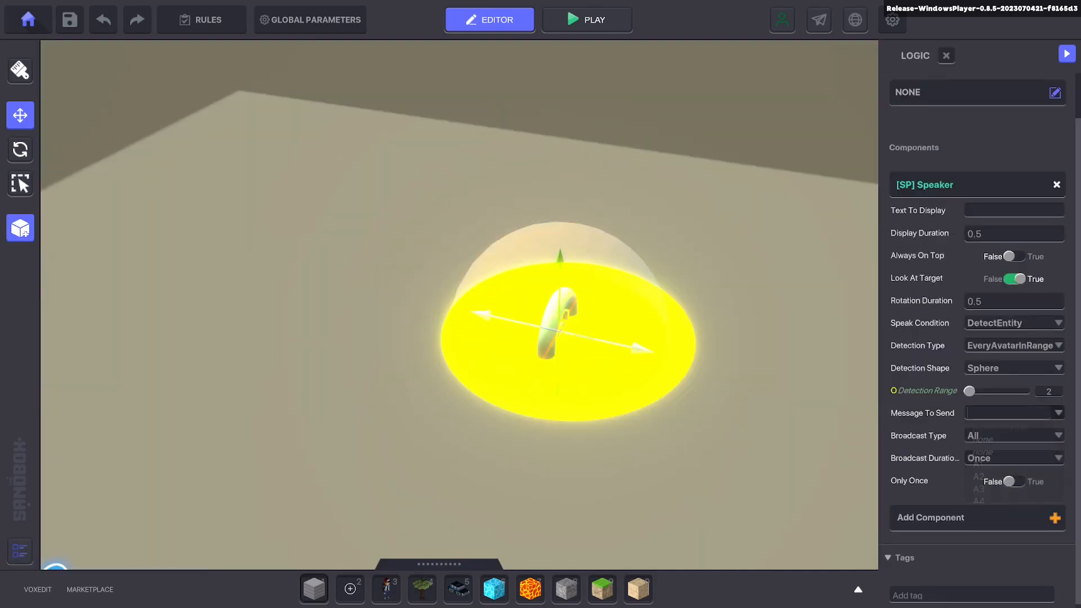
left_click(1010, 412)
type("S")
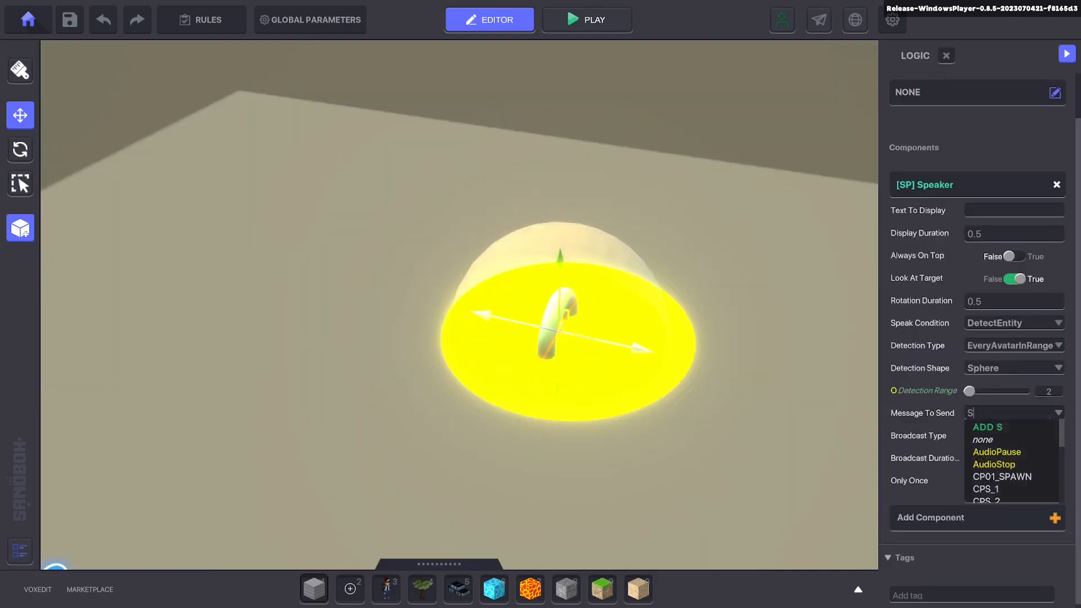
type("pott")
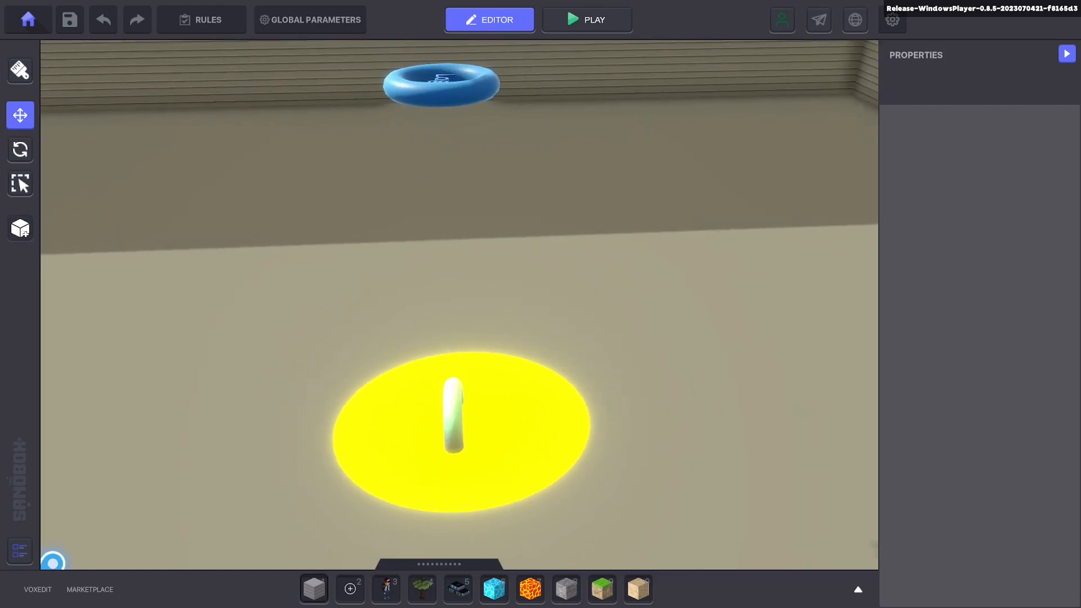
- Playtest the detector by walking the avatar into the light pool to check the red light, and return to editing
key("ctrl+p")
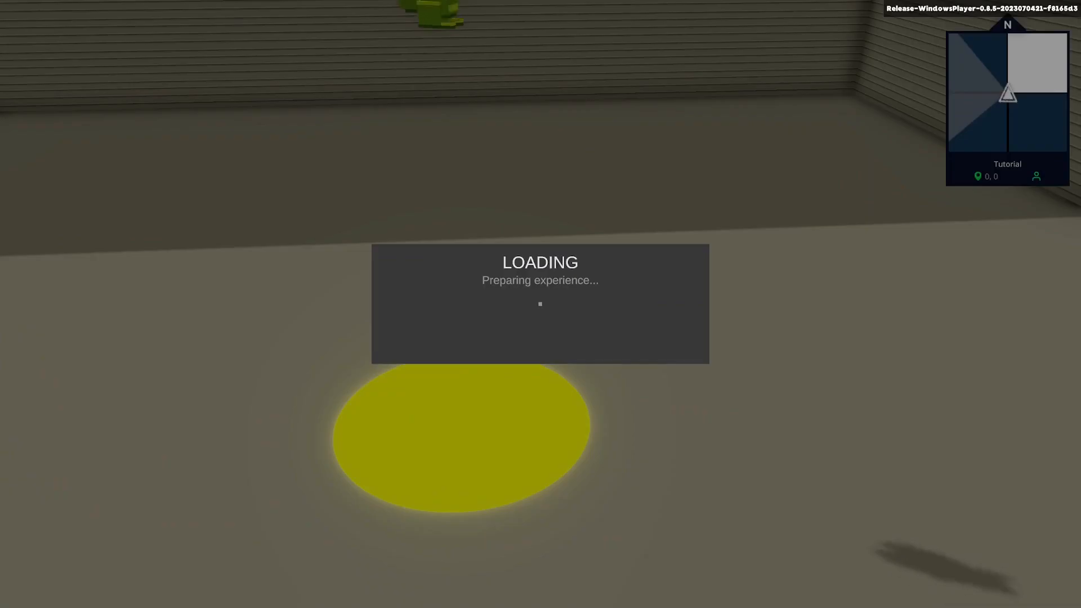
key("a")
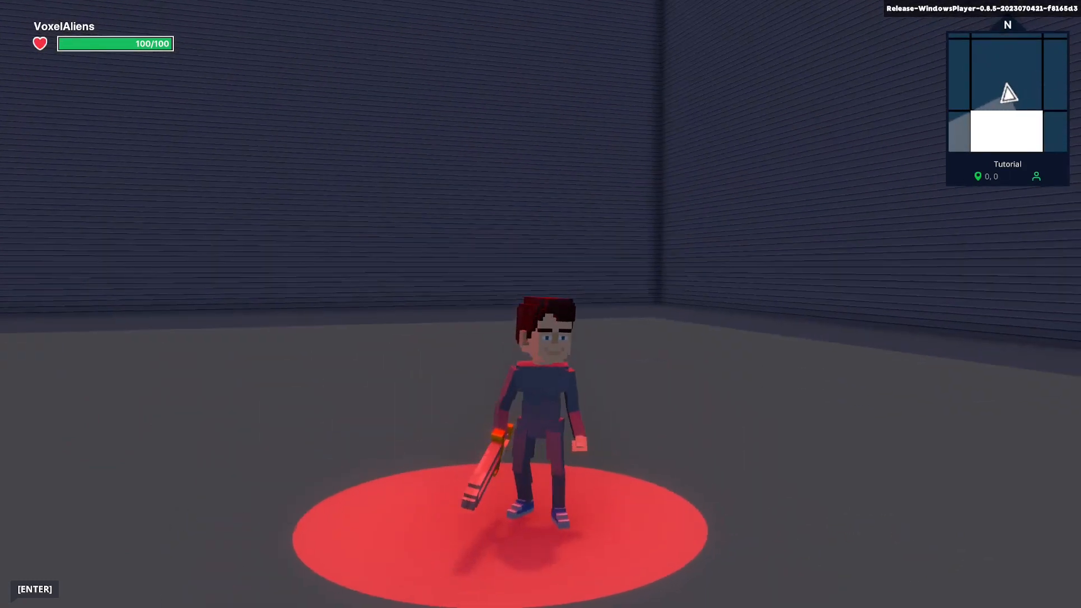
key("w")
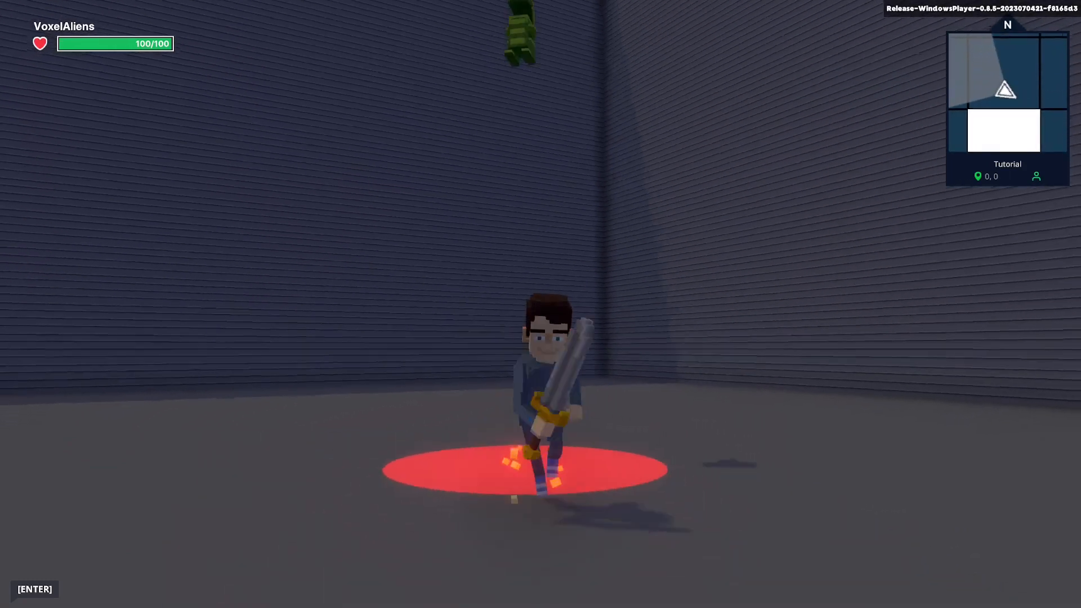
key("ctrl+p")
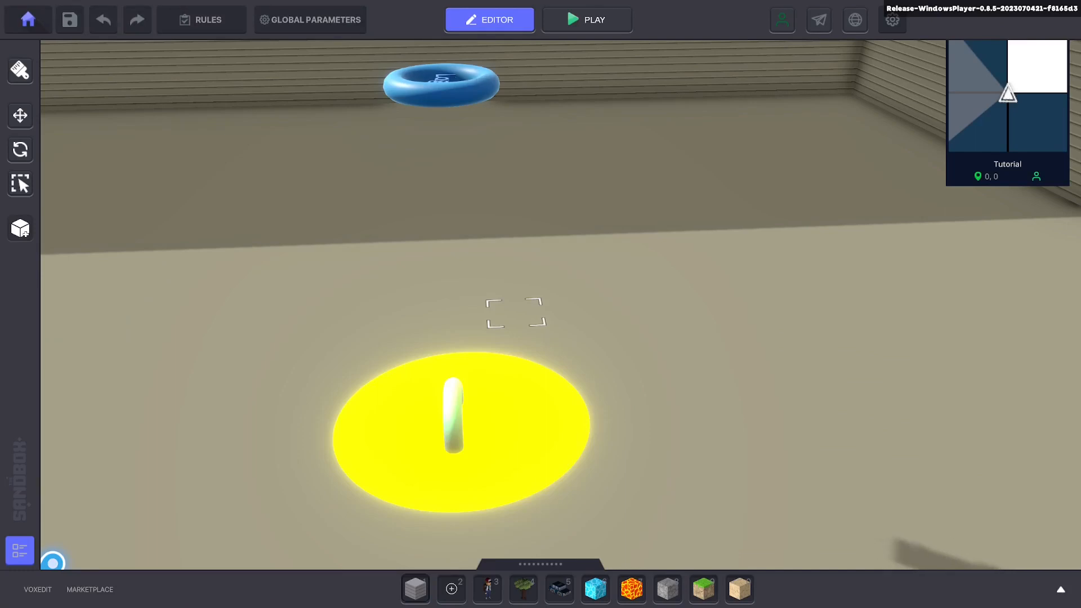
- Place another Logic Asset on the floor away from the light pool at about X 49, Z 120, and select it
key("s")
right_click_drag(560, 261, 764, 282)
left_click(558, 564)
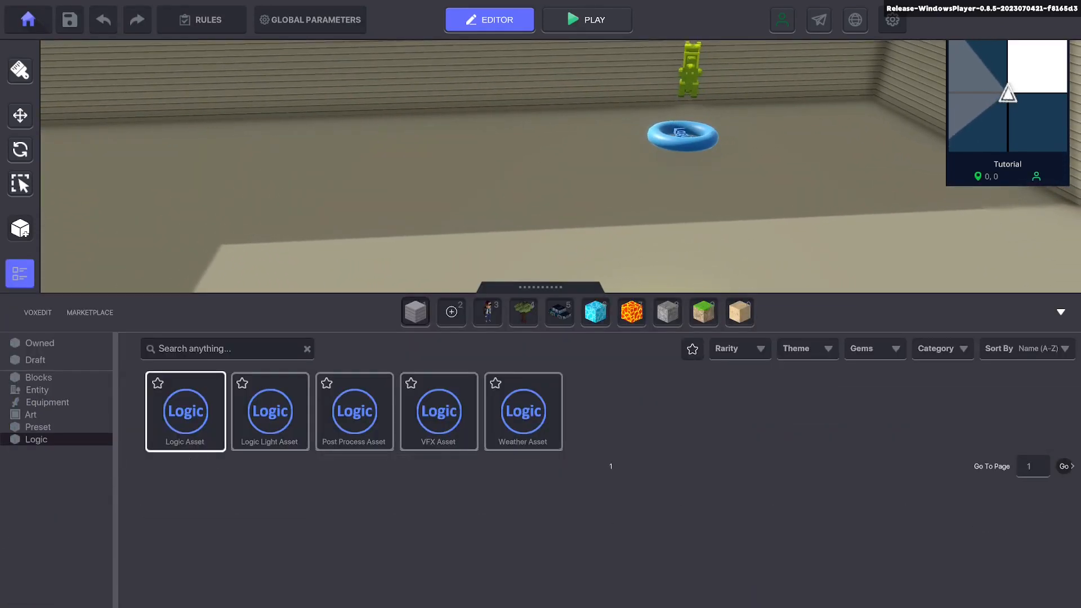
left_click(186, 416)
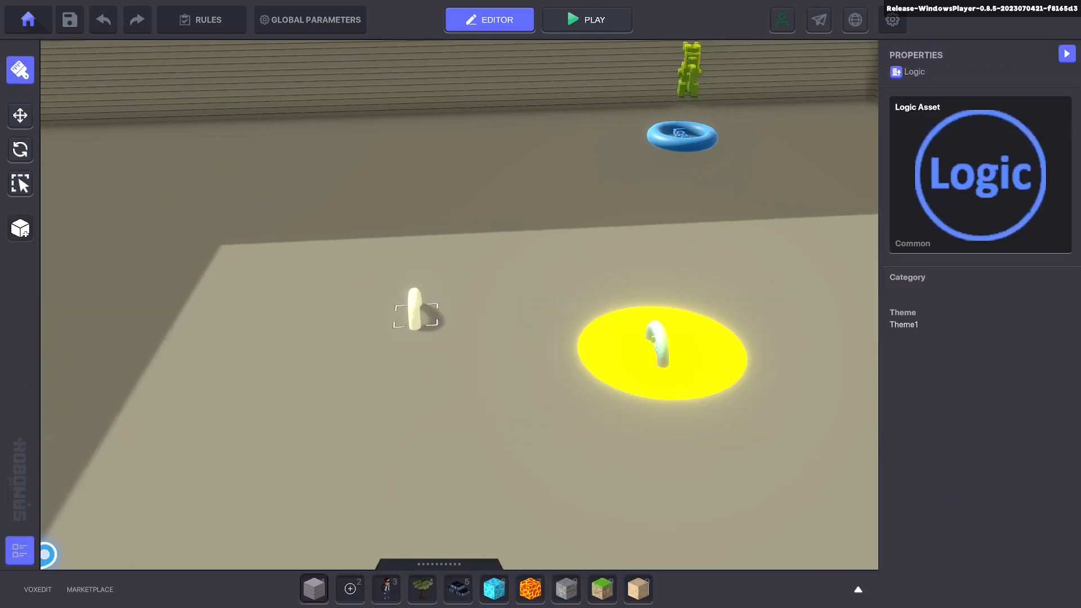
key("Escape")
left_click(415, 287)
key("w")
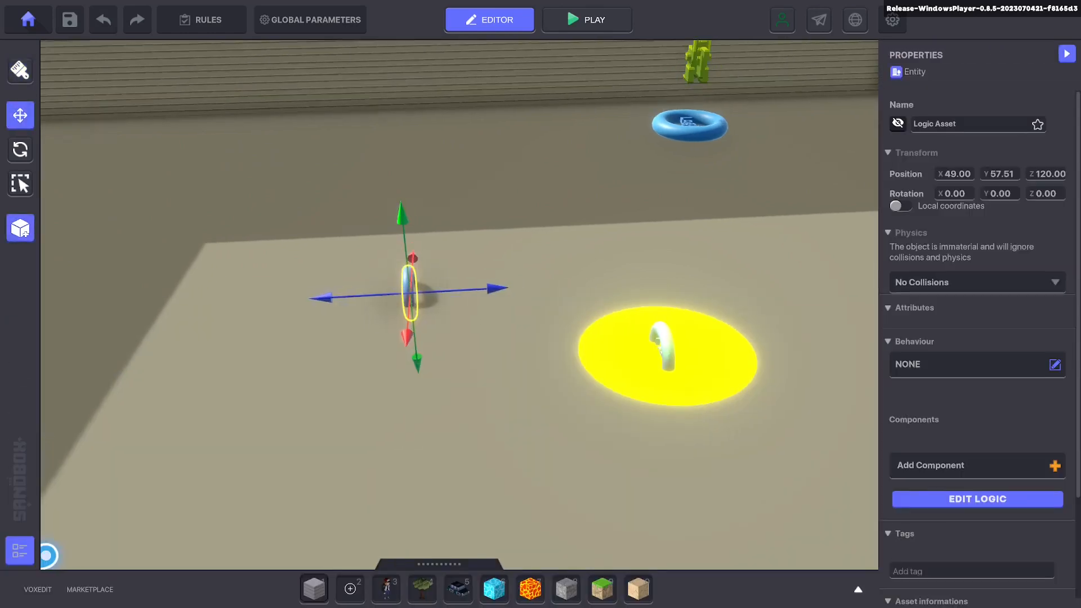
- Assign the Timed Events behaviour to the newly placed logic asset
left_click(1054, 364)
scroll(586, 374, "down", 1)
left_click(586, 298)
scroll(977, 326, "down", 1)
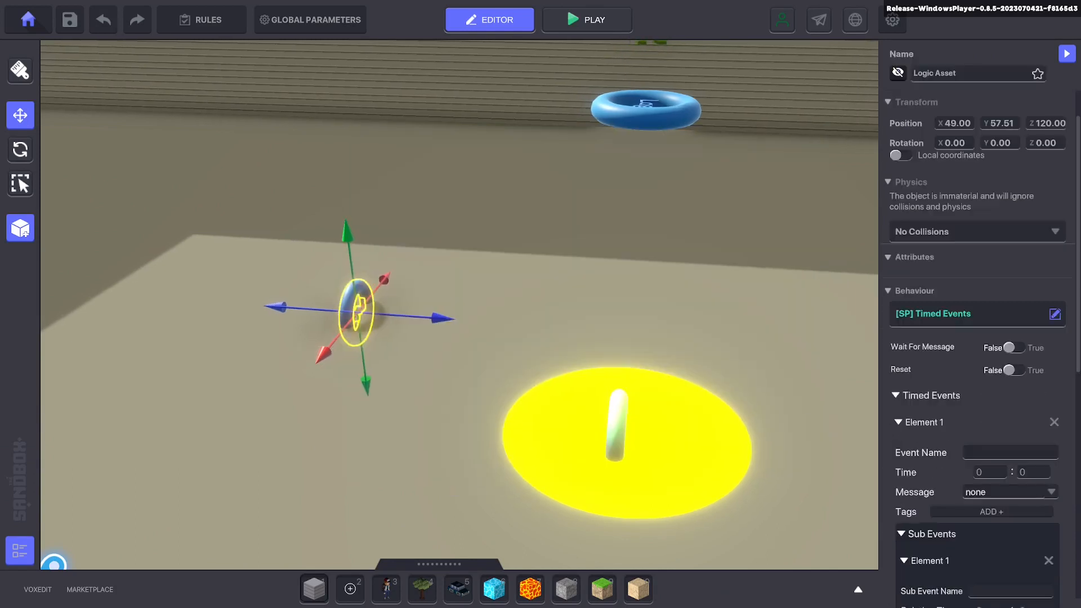
- Turn on Wait For Message and Reset for the timed events, and set Spotted as the message to start
left_click(1013, 347)
left_click(1014, 408)
left_click(1005, 346)
type("Spotte")
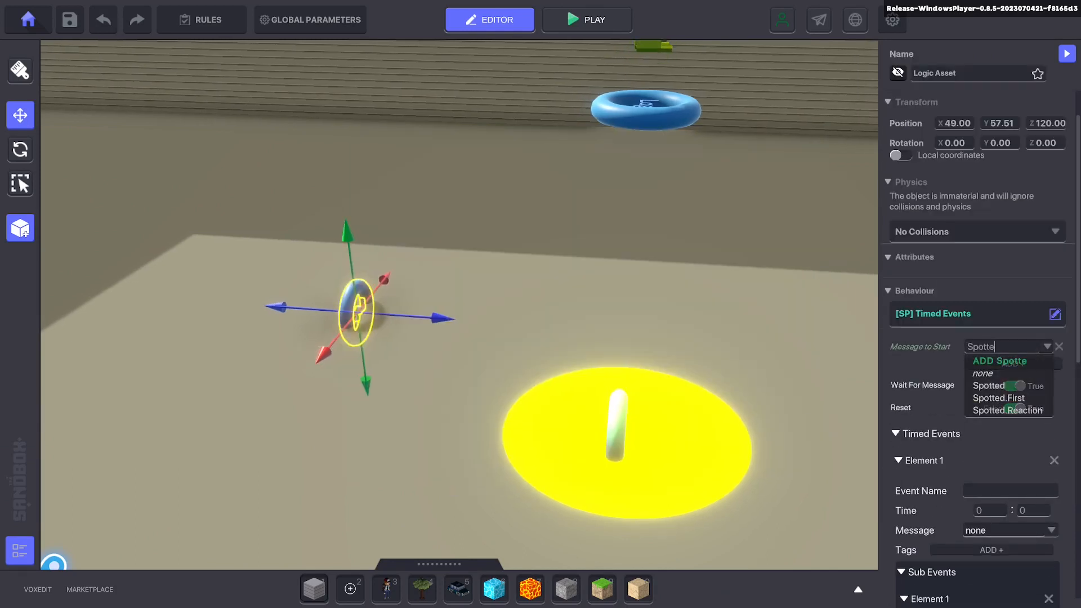
left_click(988, 386)
- Set the first timed event to send Kill.Avatar at time 0:02
scroll(978, 349, "down", 1)
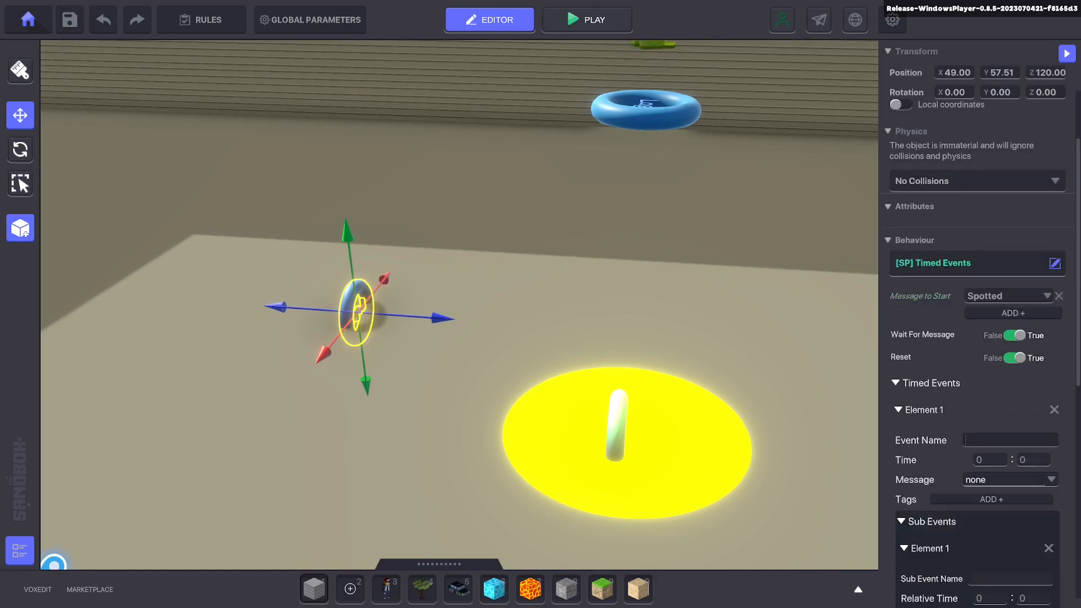
left_click(1047, 547)
scroll(977, 349, "down", 1)
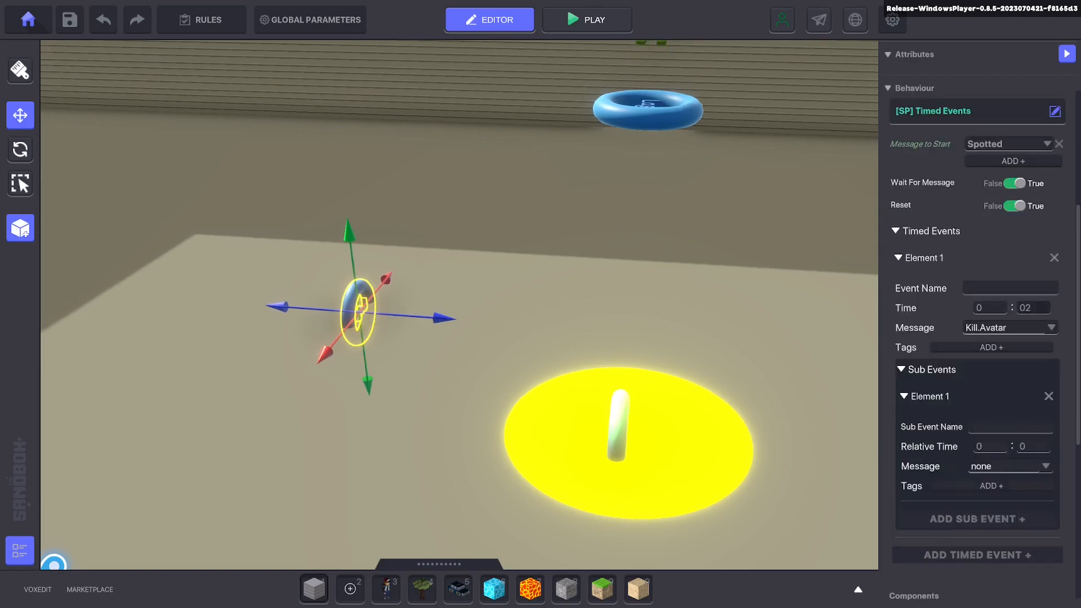
- Playtest the spotter by running the avatar repeatedly into the light pool to check the red light and the timed kill
left_click(587, 19)
key("w")
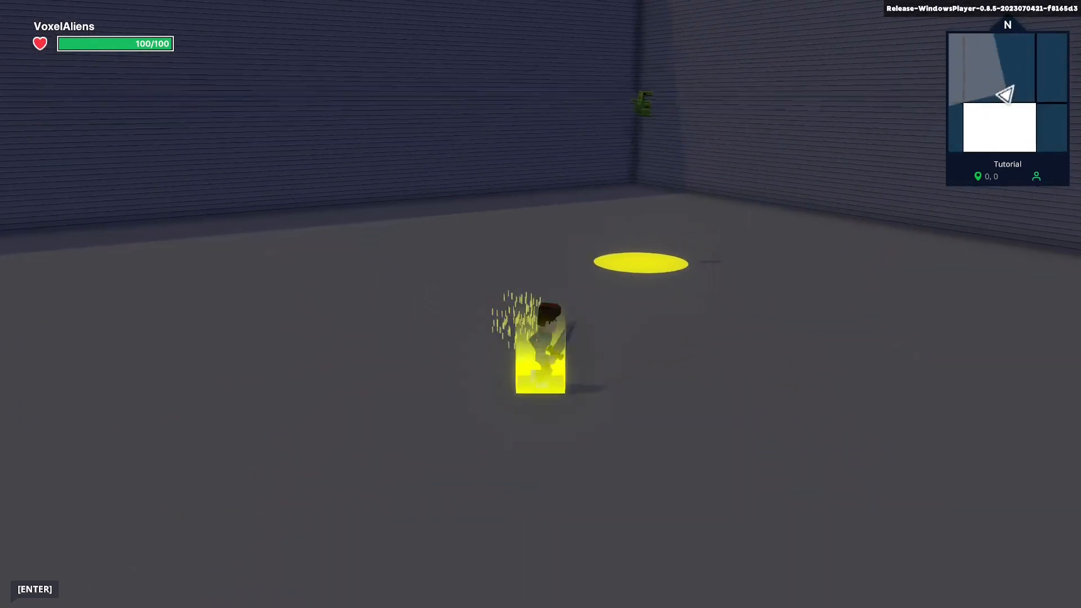
key("w")
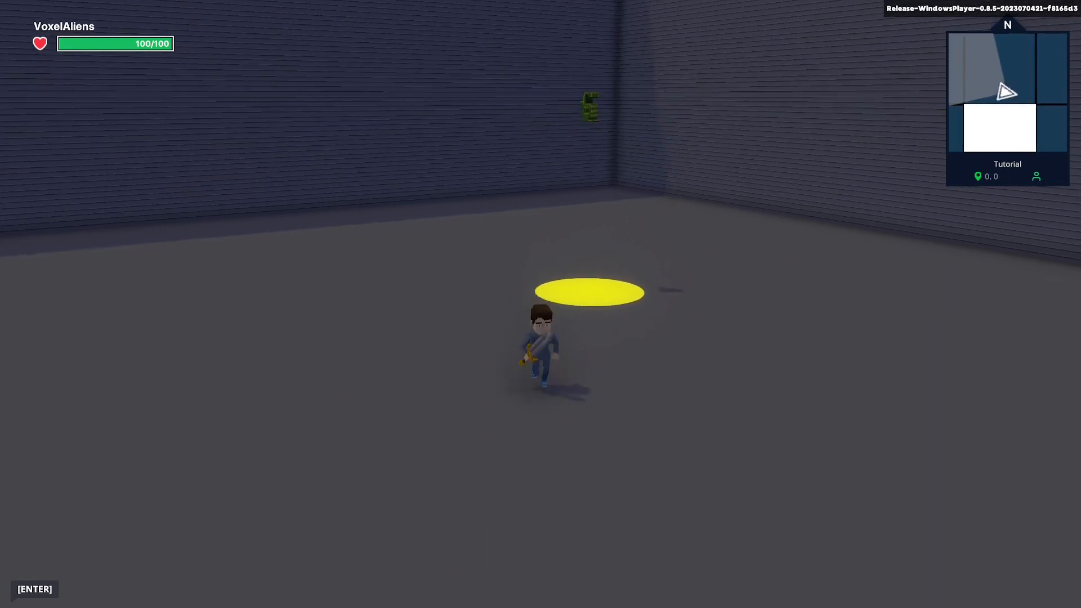
key("d")
key("w")
key("w")
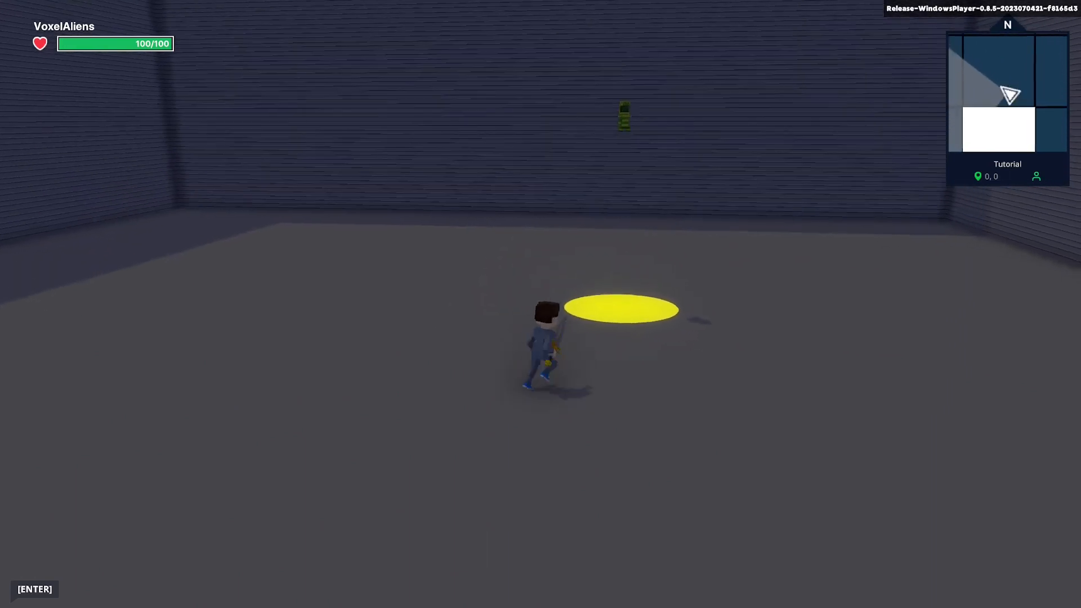
key("w")
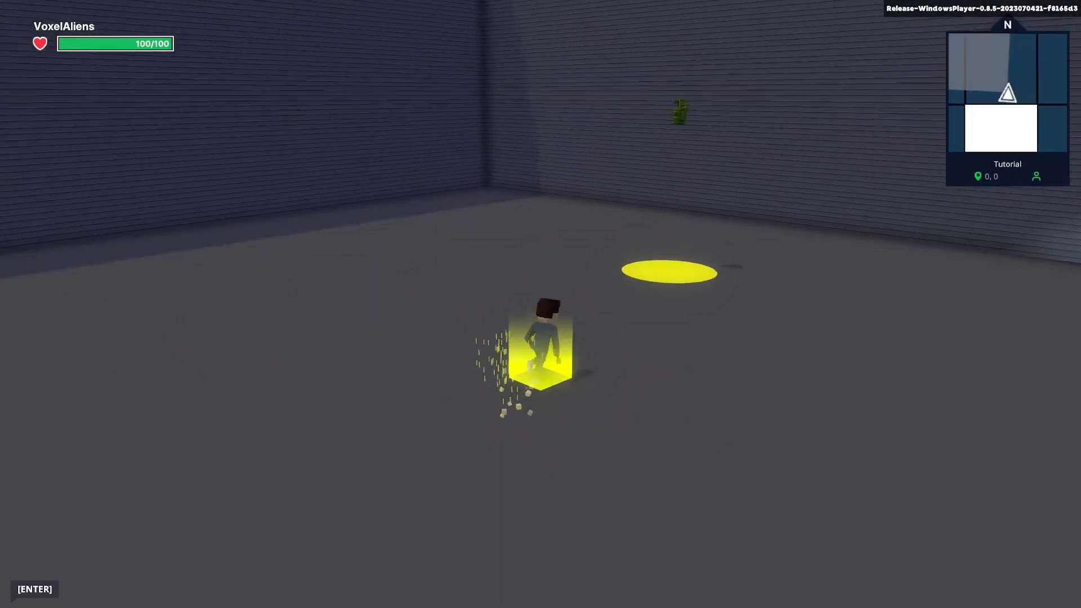
key("w")
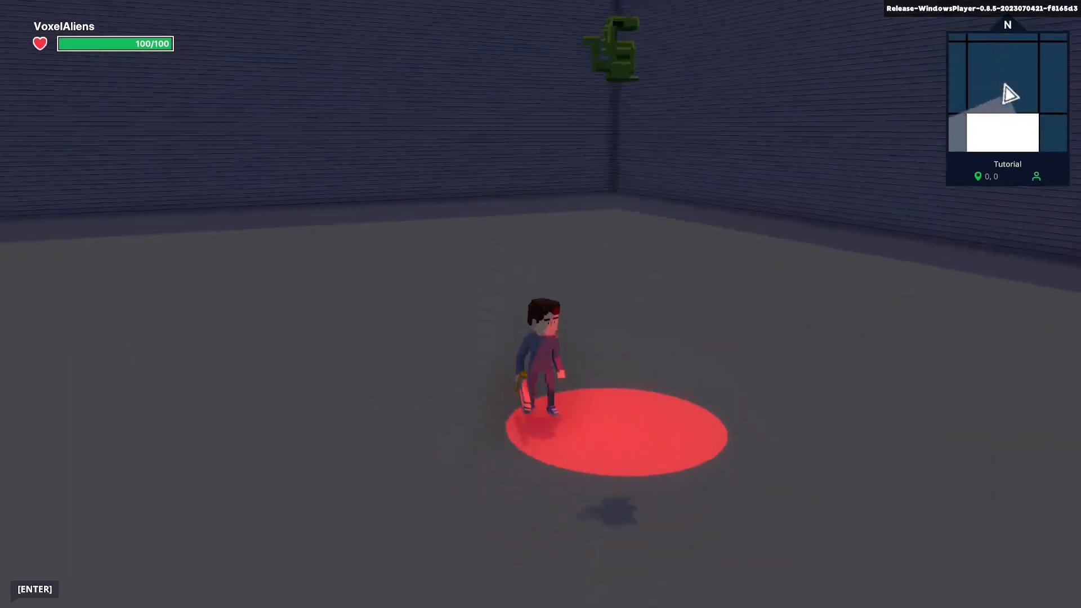